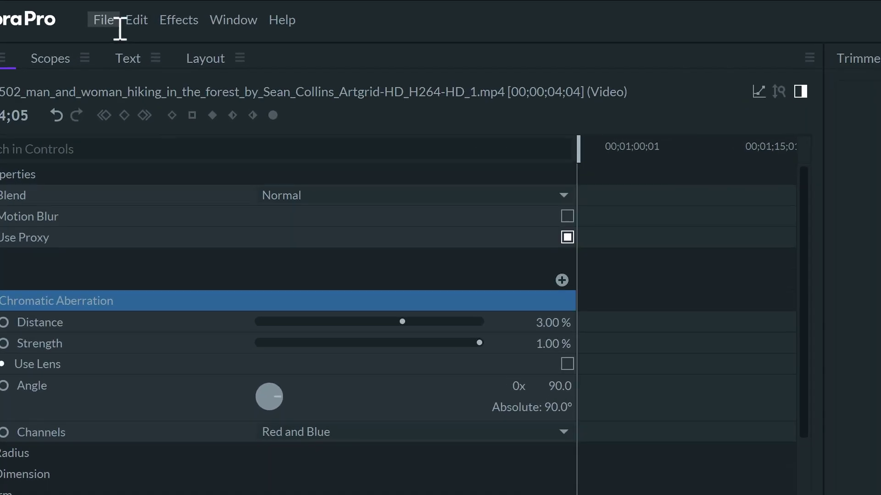
# Step: In Options > Labels, set Media to Tomato, Image to Saffron and Plane to Nickel
pyautogui.click(104, 20)
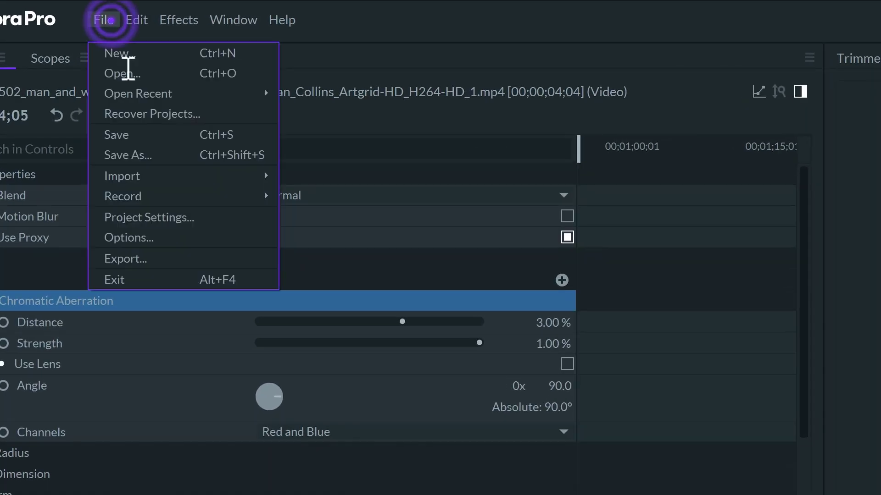
pyautogui.click(150, 239)
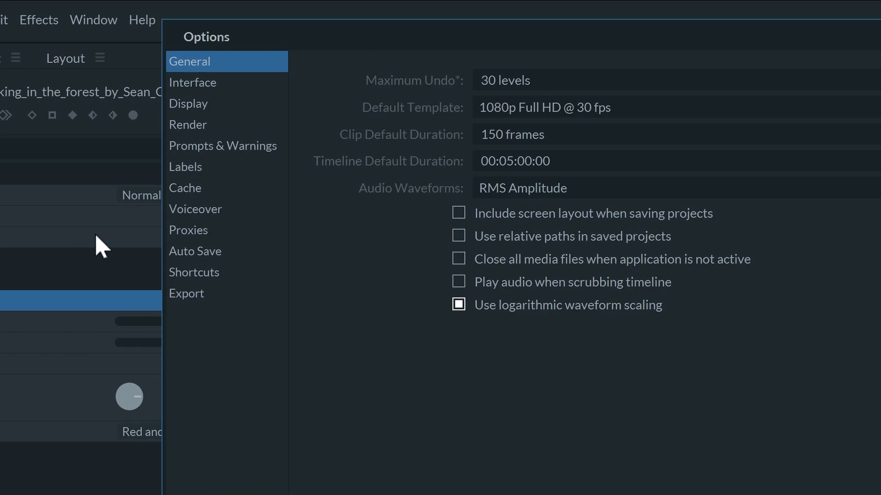
pyautogui.click(89, 170)
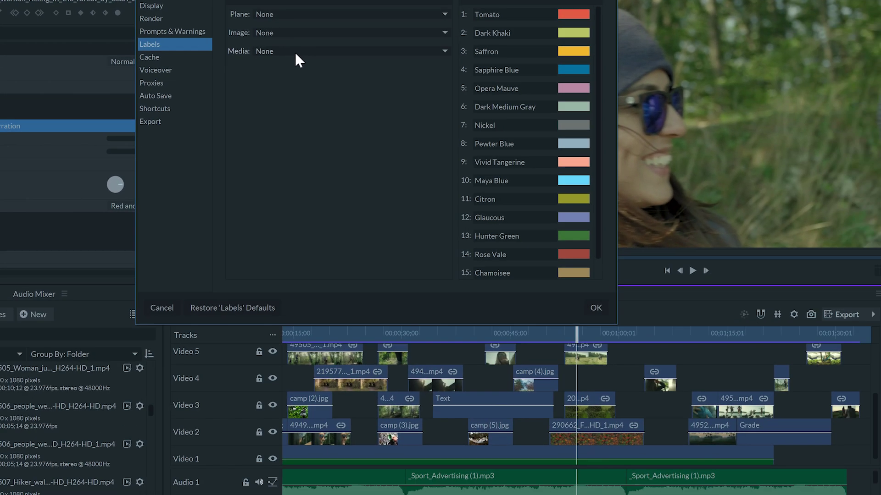
pyautogui.click(312, 178)
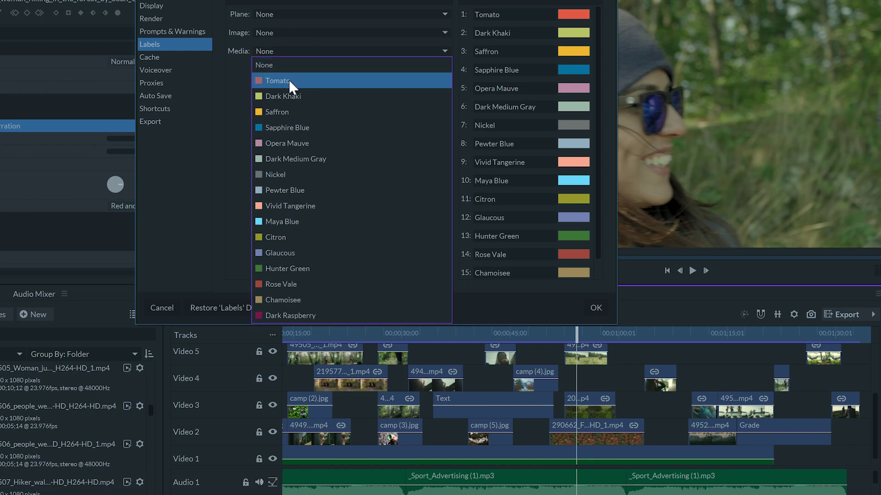
pyautogui.click(289, 81)
pyautogui.click(328, 34)
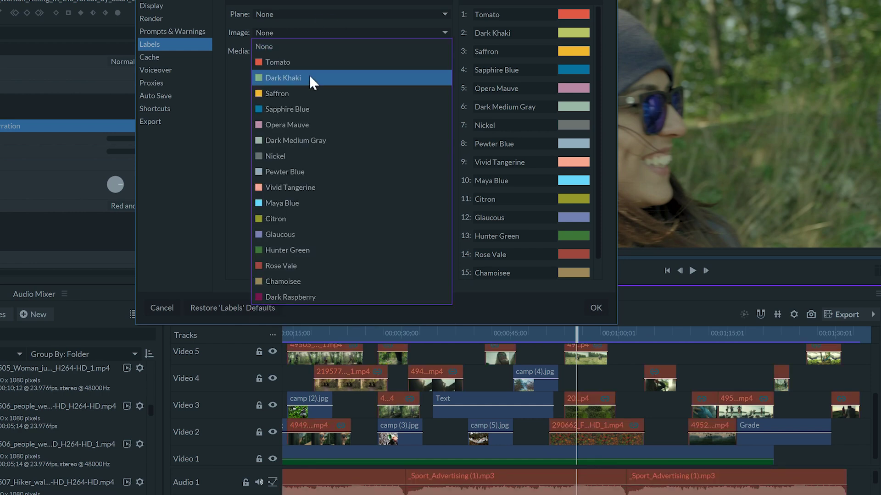
pyautogui.click(306, 93)
pyautogui.click(345, 19)
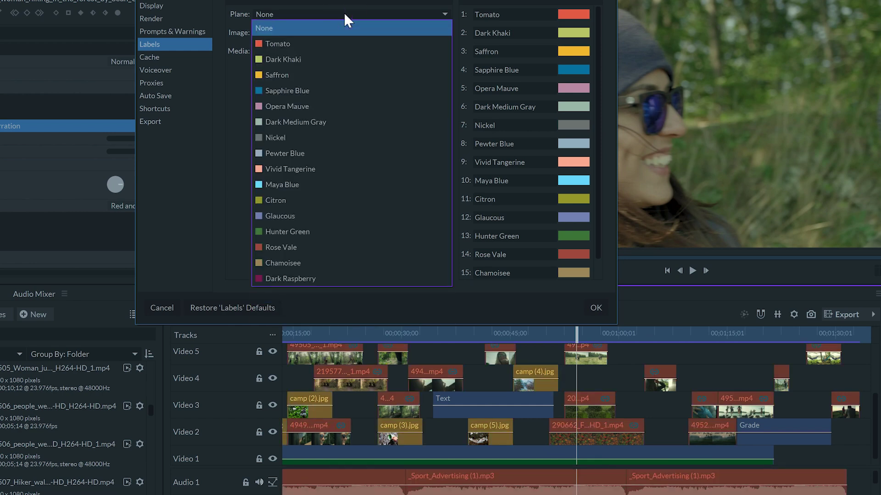
pyautogui.click(290, 136)
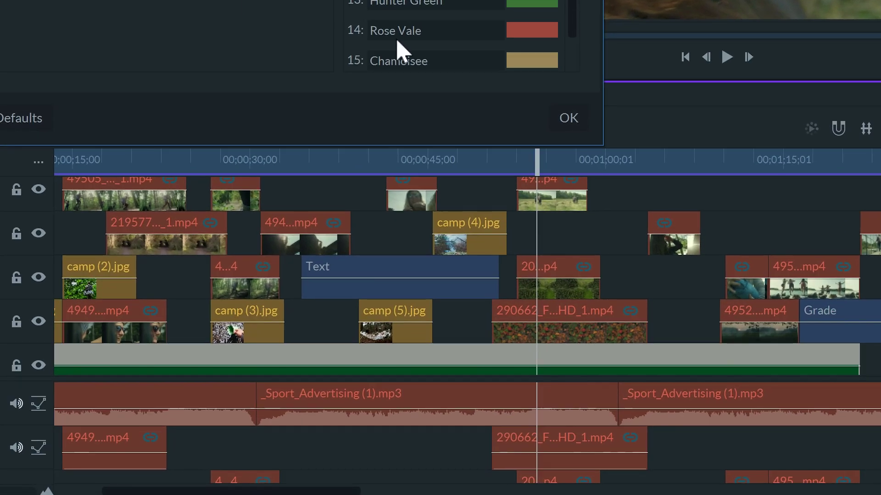
pyautogui.click(568, 122)
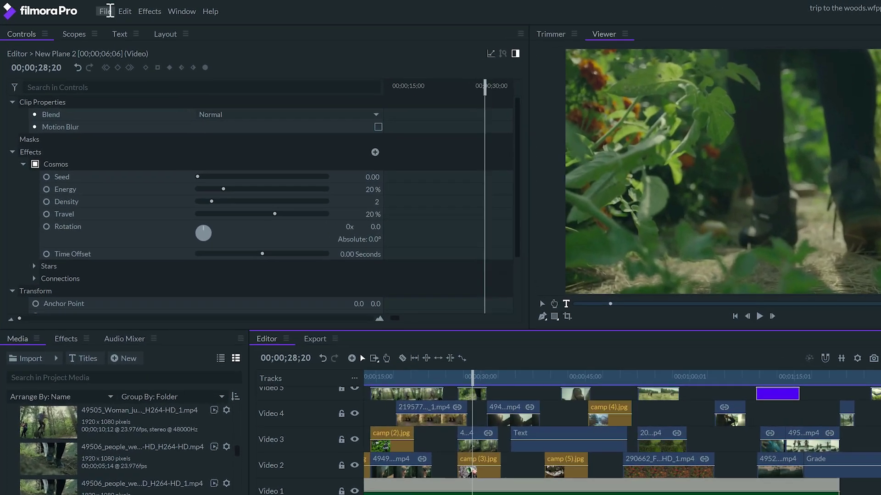
# Step: In Options > Cache, delete the media cache and timeline cache, confirming each with Yes
pyautogui.click(109, 11)
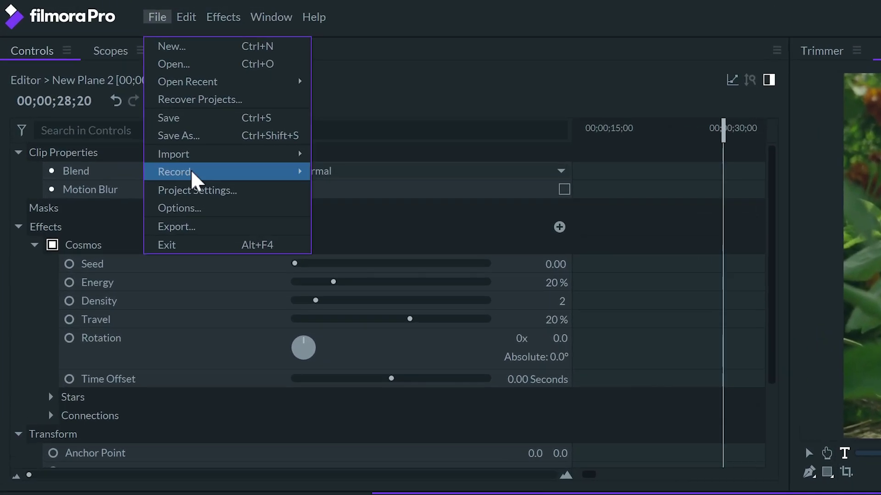
pyautogui.click(124, 136)
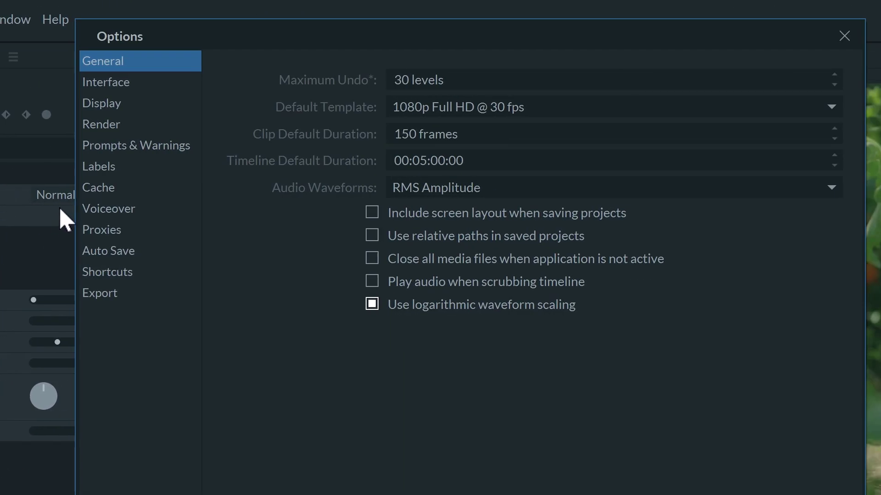
pyautogui.click(370, 191)
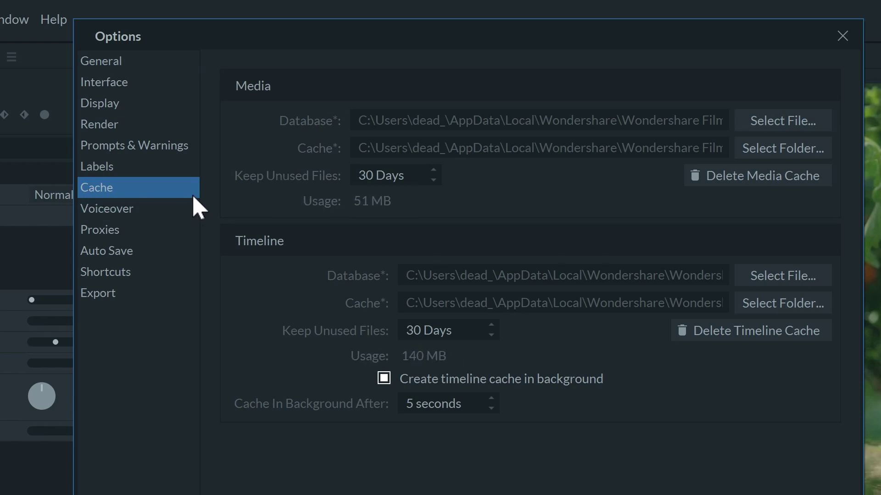
pyautogui.click(736, 177)
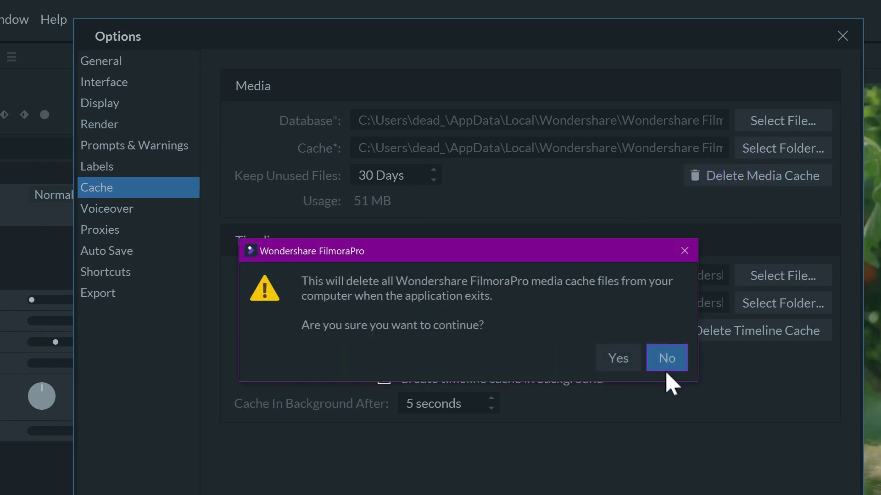
pyautogui.click(617, 362)
pyautogui.click(718, 335)
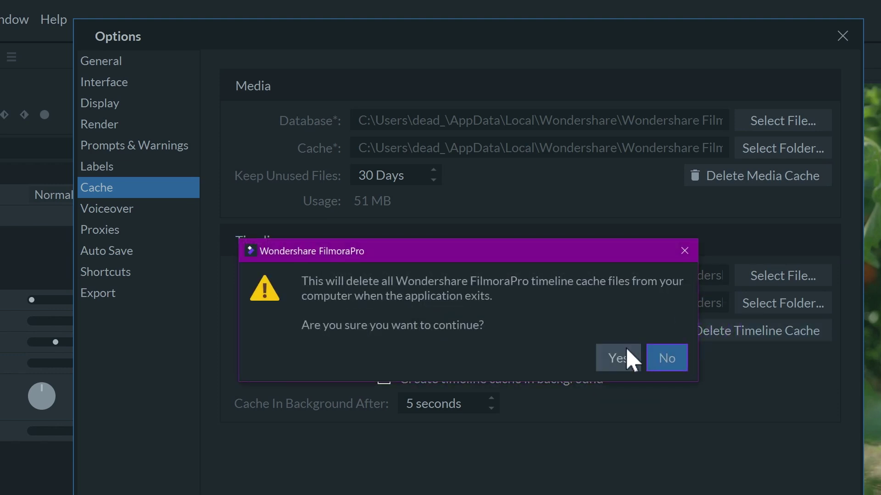
pyautogui.click(623, 354)
pyautogui.click(563, 426)
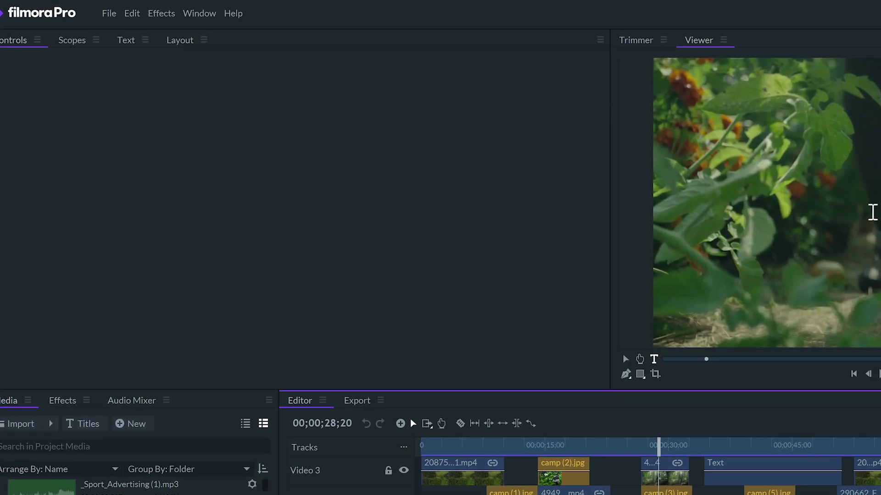
# Step: Show the Proxies category in File > Options
pyautogui.click(112, 15)
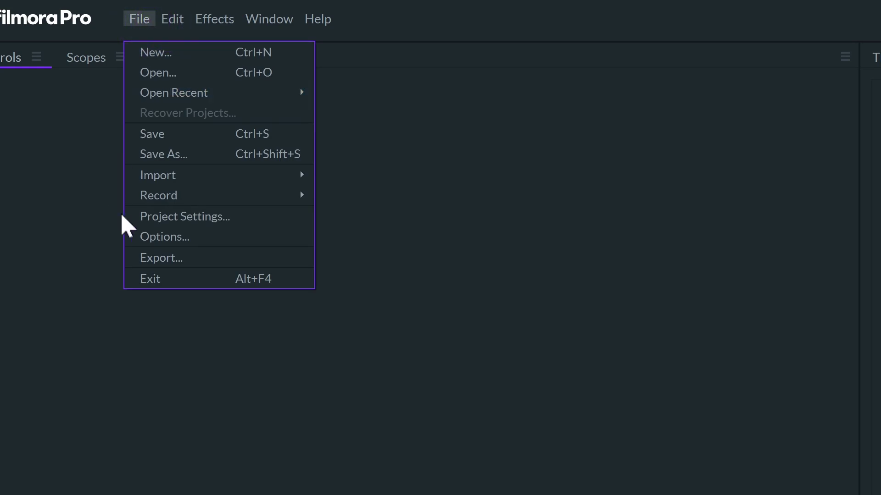
pyautogui.click(142, 234)
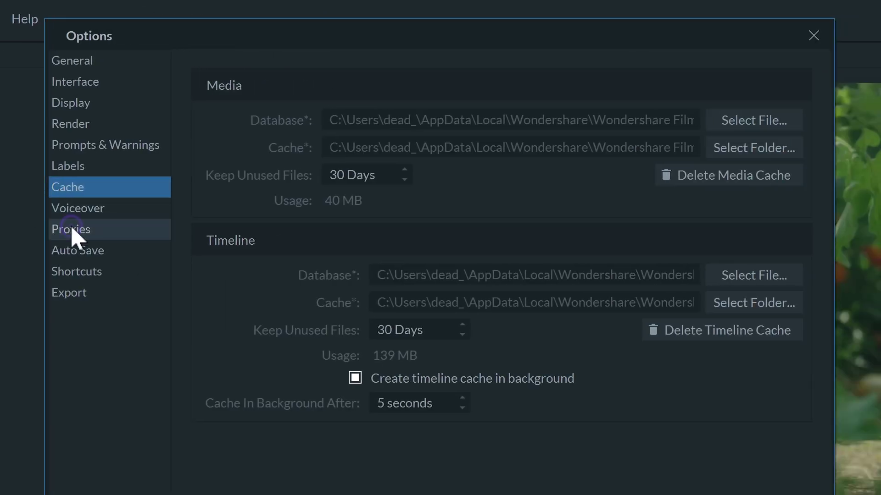
pyautogui.click(73, 230)
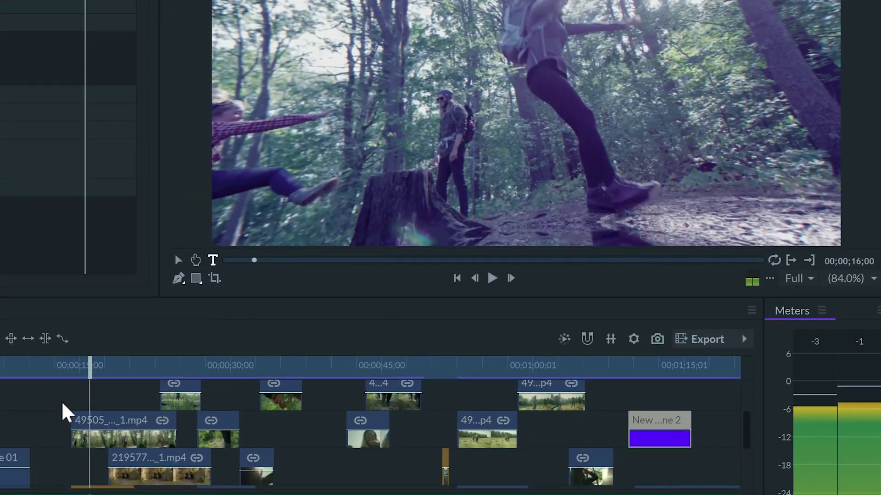
# Step: Copy the source clip at about the 18-second mark
pyautogui.click(118, 367)
pyautogui.rightClick(111, 421)
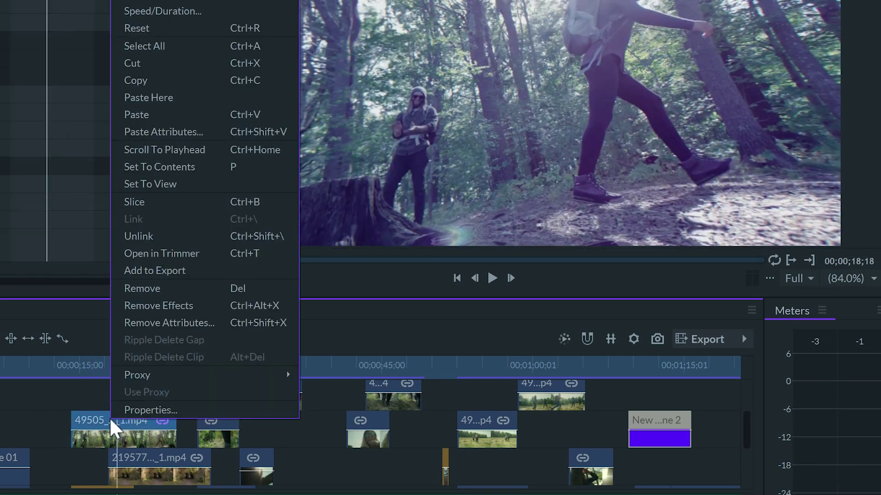
pyautogui.click(156, 81)
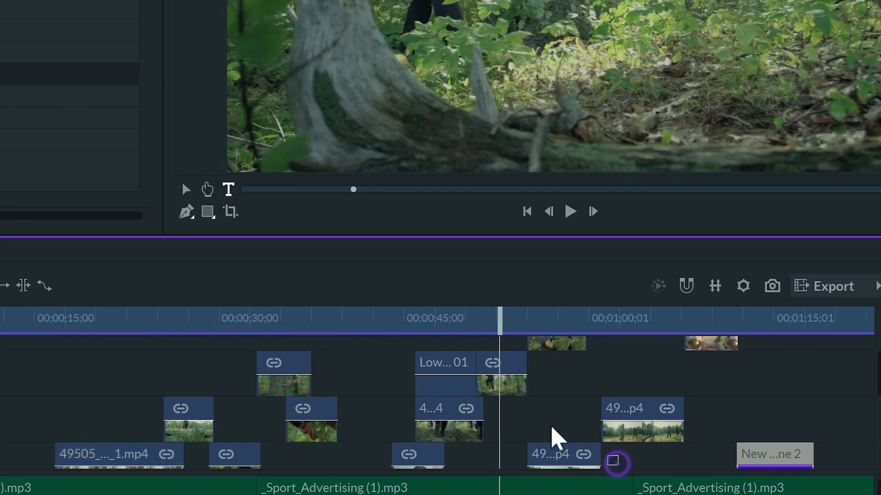
# Step: Paste all attributes, including Chromatic Aberration and Scale, onto the selected clips and play them
pyautogui.moveTo(559, 480); pyautogui.dragTo(350, 344)
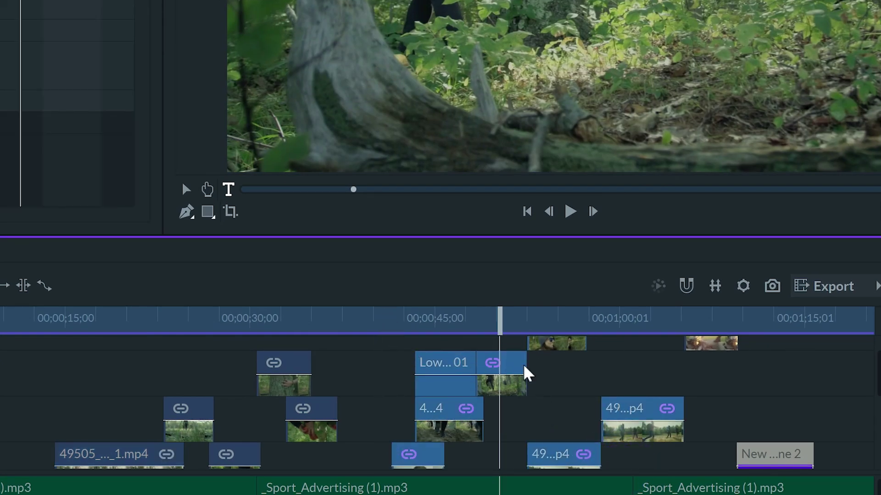
pyautogui.rightClick(509, 374)
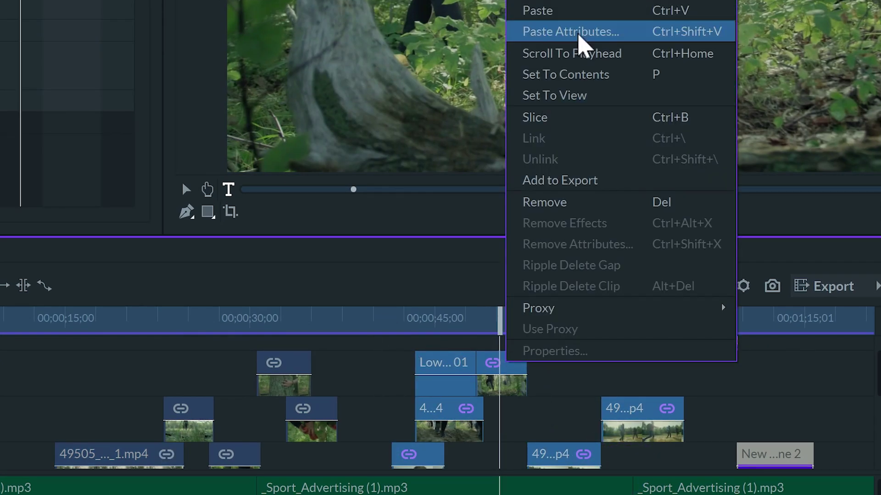
pyautogui.click(571, 32)
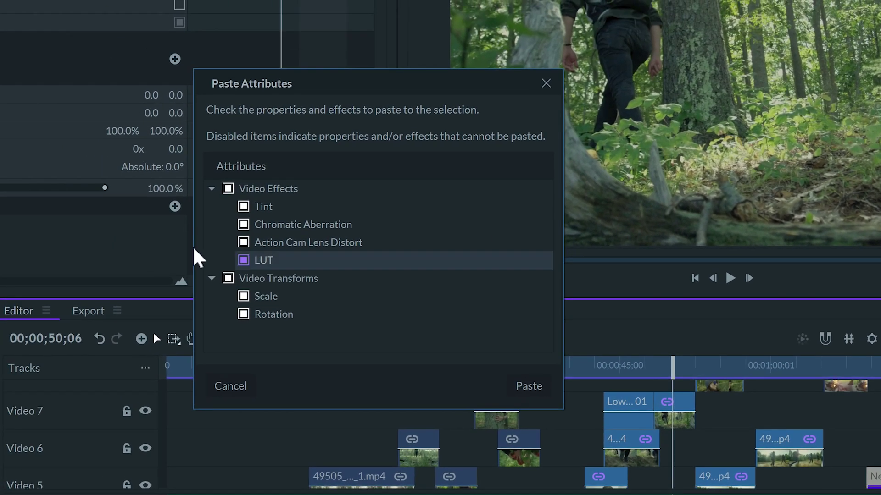
pyautogui.click(217, 216)
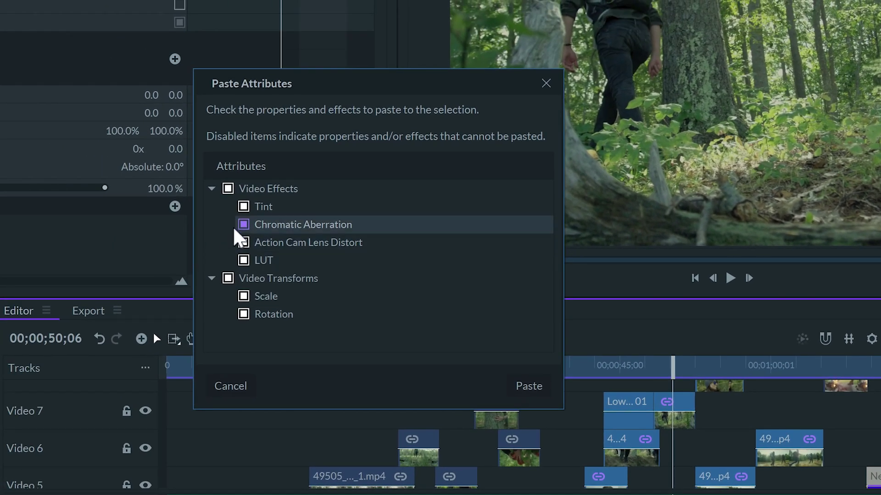
pyautogui.click(243, 224)
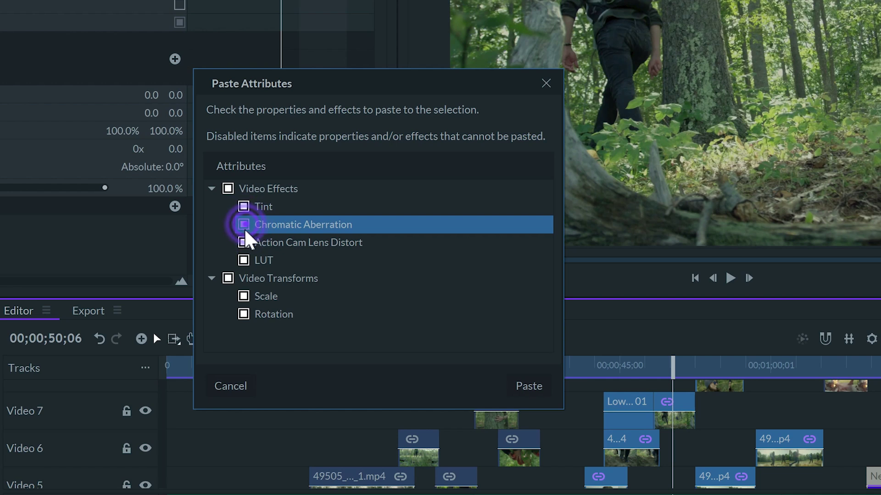
pyautogui.click(243, 296)
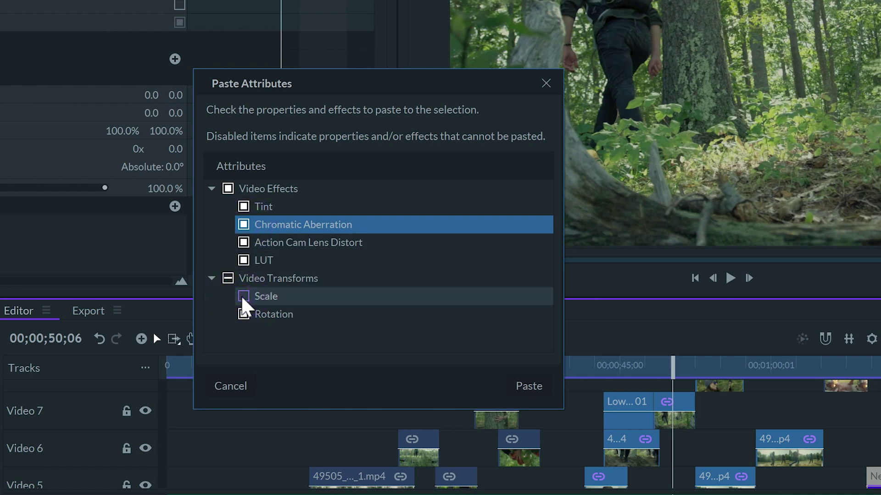
pyautogui.click(243, 296)
pyautogui.click(529, 389)
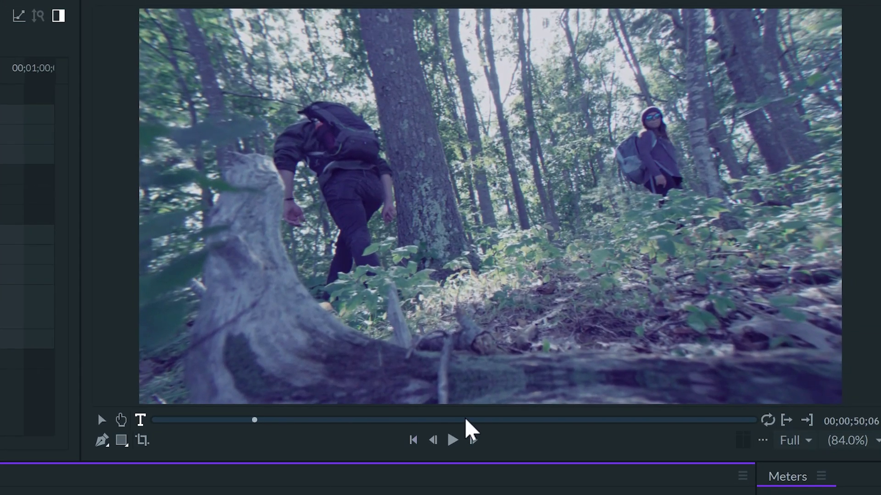
pyautogui.click(493, 418)
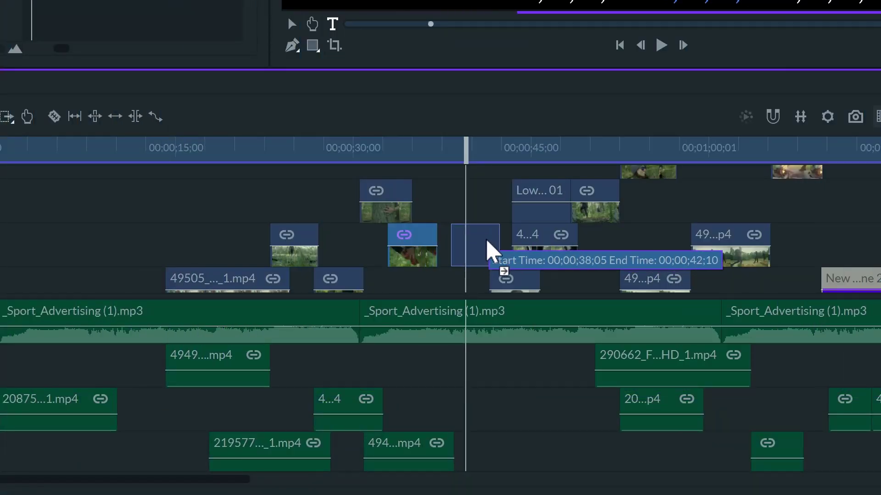
# Step: Drag the short video clip left so it starts at 00;00;30;03
pyautogui.moveTo(481, 239); pyautogui.dragTo(433, 226)
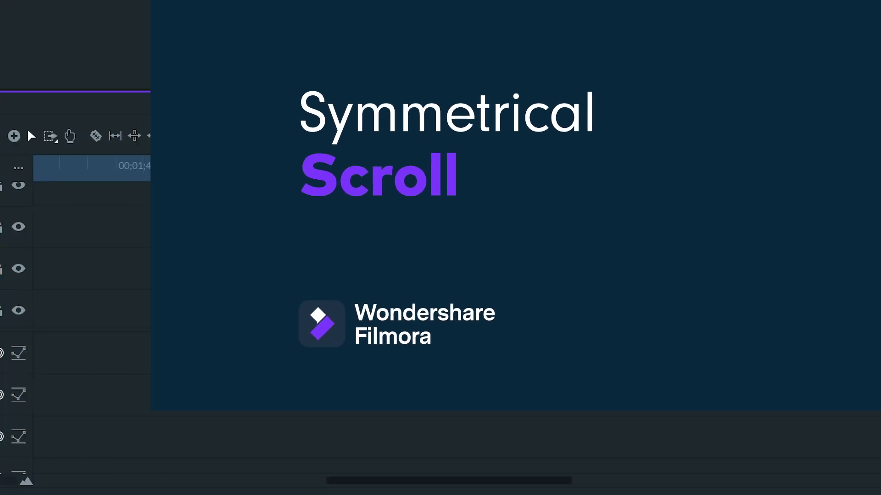
# Step: Drop a media clip from the Media panel onto Video track 3 at 01;56;05
pyautogui.moveTo(39, 365); pyautogui.dragTo(279, 311)
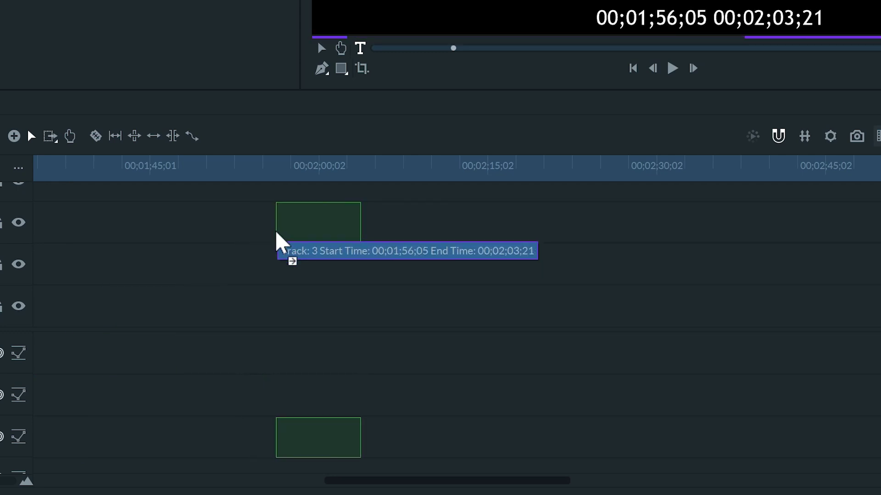
pyautogui.moveTo(277, 233); pyautogui.dragTo(276, 233)
pyautogui.moveTo(337, 481); pyautogui.dragTo(118, 412)
pyautogui.scroll(-1, 131, 410)
pyautogui.scroll(-3, 131, 410)
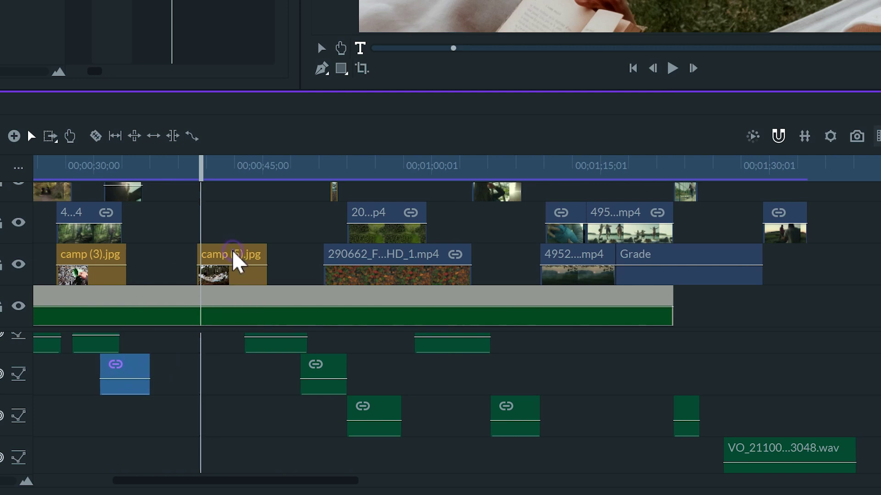
# Step: Select the 20...p4, 4...4 and 49...p4 clips to inspect their linked audio and video
pyautogui.click(372, 221)
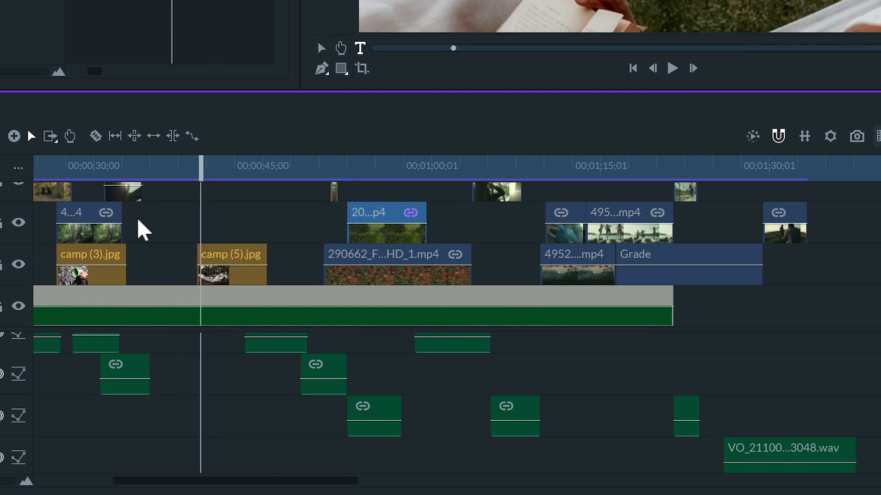
pyautogui.click(95, 209)
pyautogui.moveTo(99, 215); pyautogui.dragTo(94, 279)
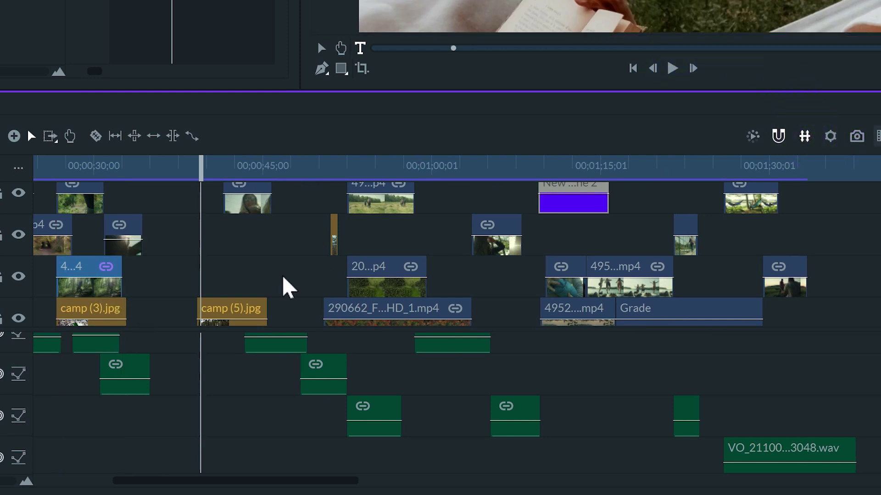
pyautogui.scroll(3, 229, 294)
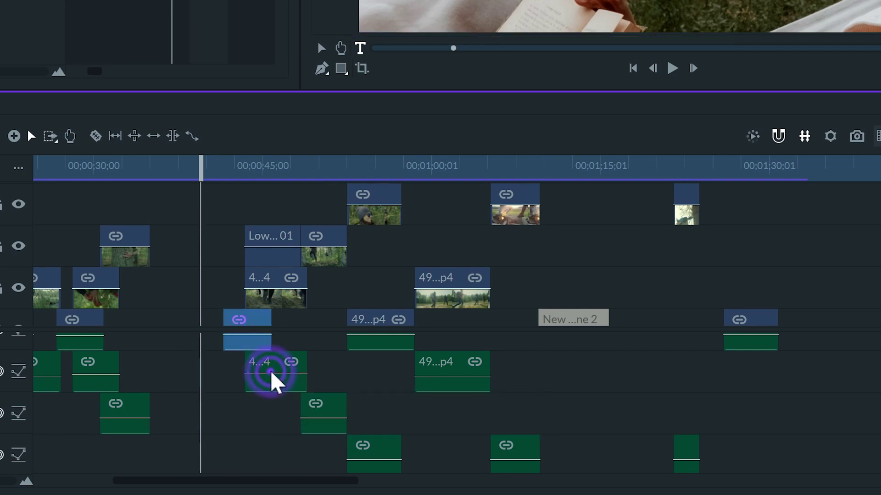
pyautogui.click(275, 385)
pyautogui.moveTo(390, 415); pyautogui.dragTo(335, 452)
pyautogui.click(378, 324)
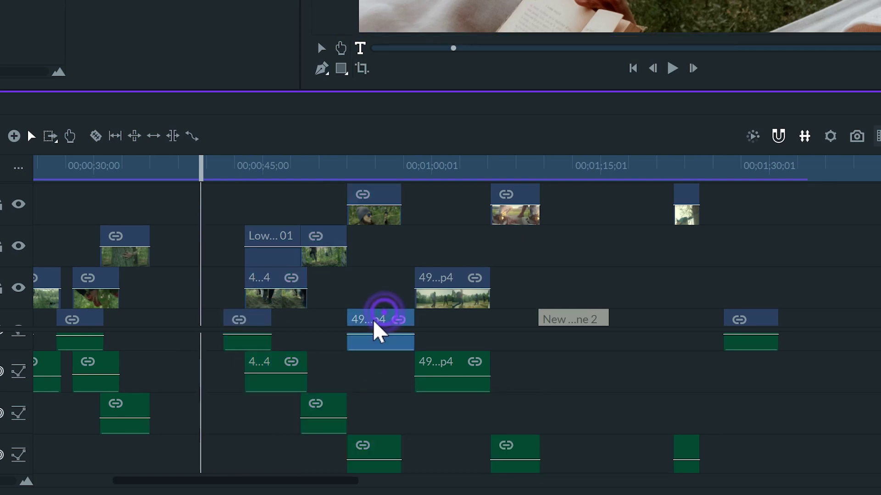
pyautogui.scroll(-2, 334, 399)
pyautogui.scroll(-3, 353, 353)
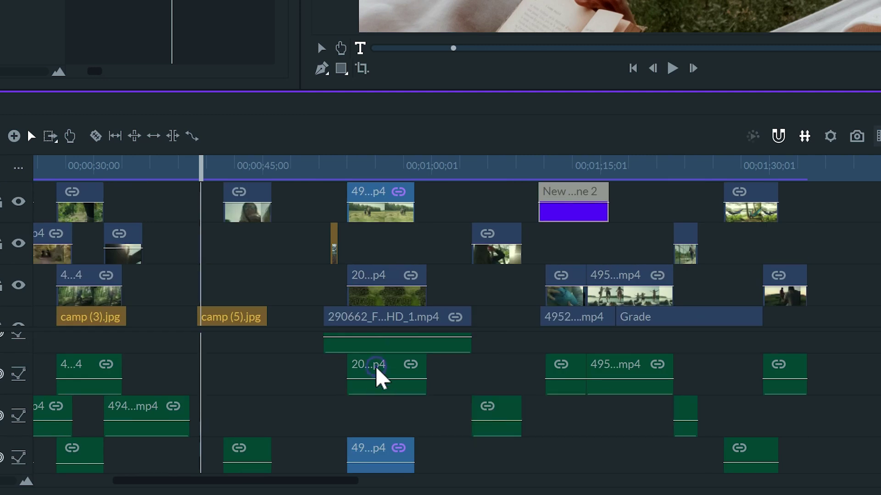
pyautogui.click(376, 368)
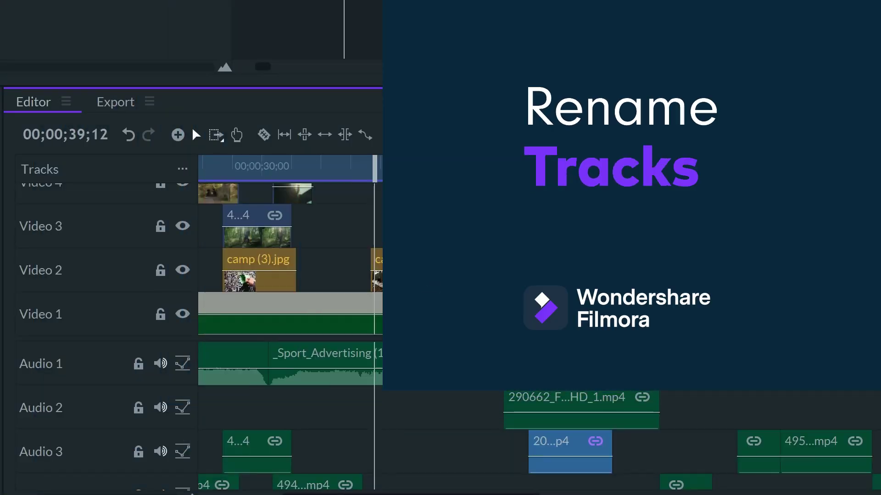
# Step: Rename the Video 2 track to Wide
pyautogui.scroll(3, 473, 273)
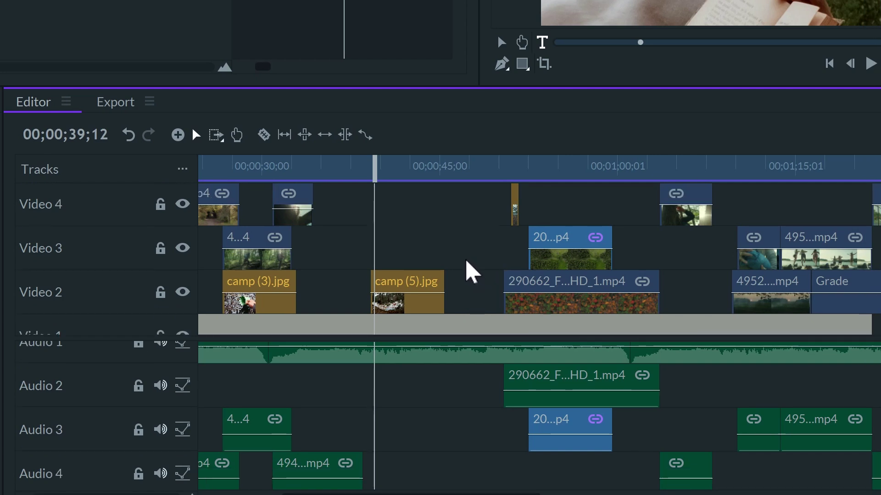
pyautogui.scroll(-3, 464, 263)
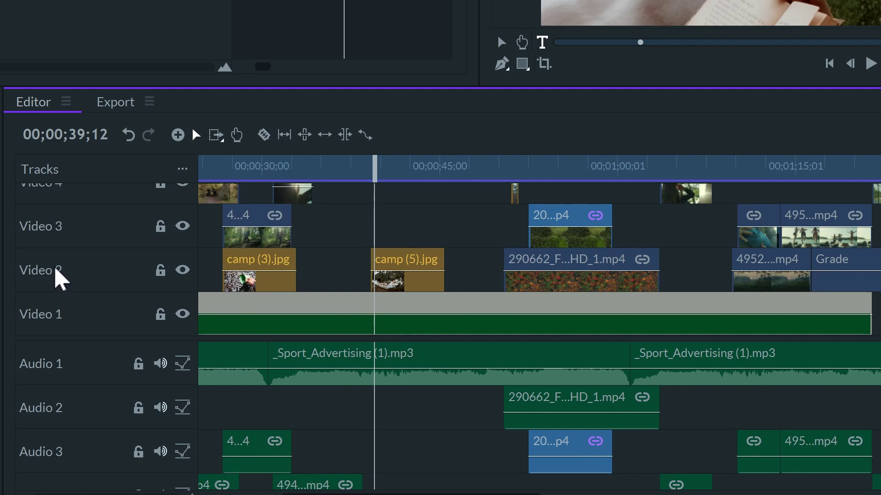
pyautogui.rightClick(60, 278)
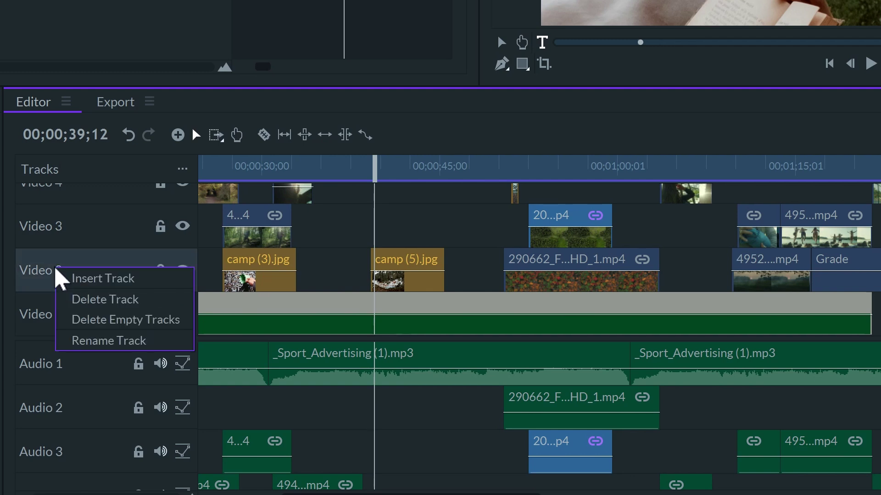
pyautogui.click(84, 341)
pyautogui.write('Wid')
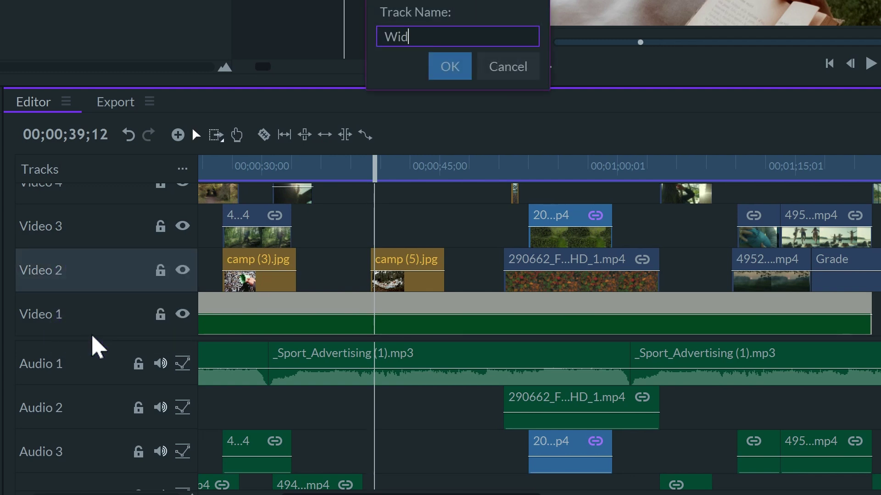
pyautogui.write('e')
pyautogui.press('Return')
# Step: Rename Video 3 to Medium and enter Close-ups as the Video 4 name
pyautogui.doubleClick(57, 226)
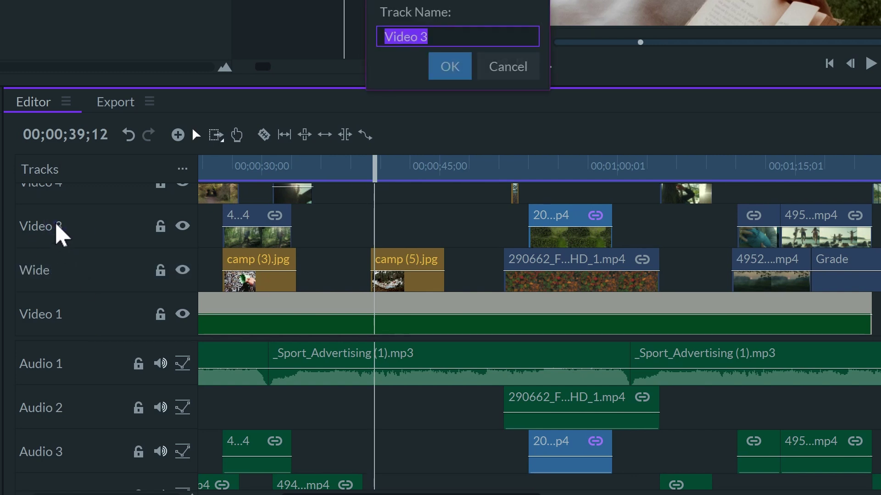
pyautogui.press('Return')
pyautogui.scroll(1, 60, 235)
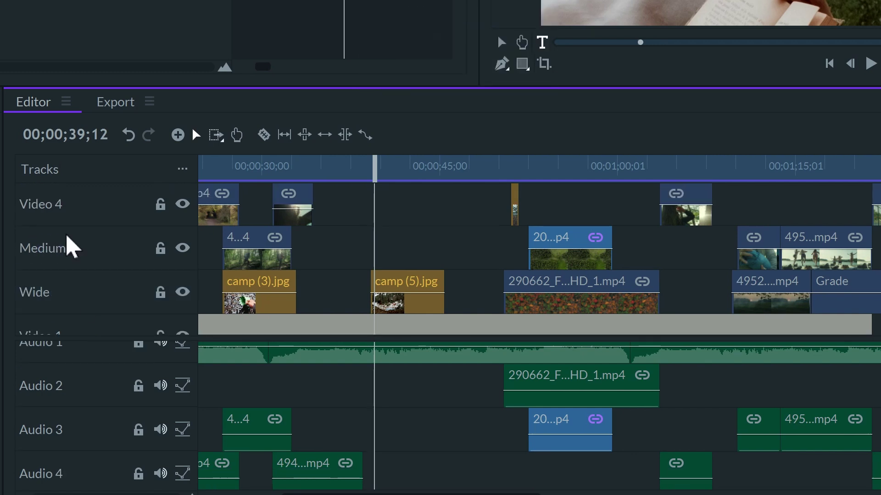
pyautogui.doubleClick(59, 214)
pyautogui.write('Close-ups')
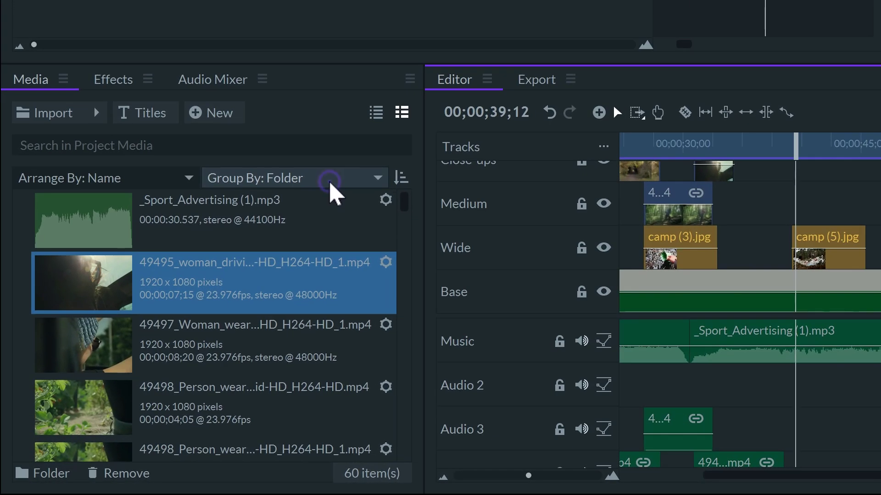
# Step: Group project media by media type and review the Audio & Video folder
pyautogui.click(329, 183)
pyautogui.click(321, 204)
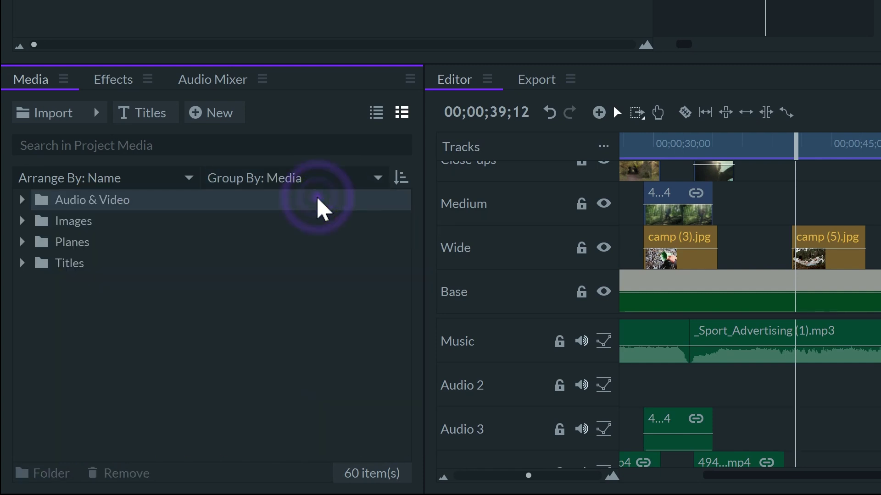
pyautogui.click(21, 200)
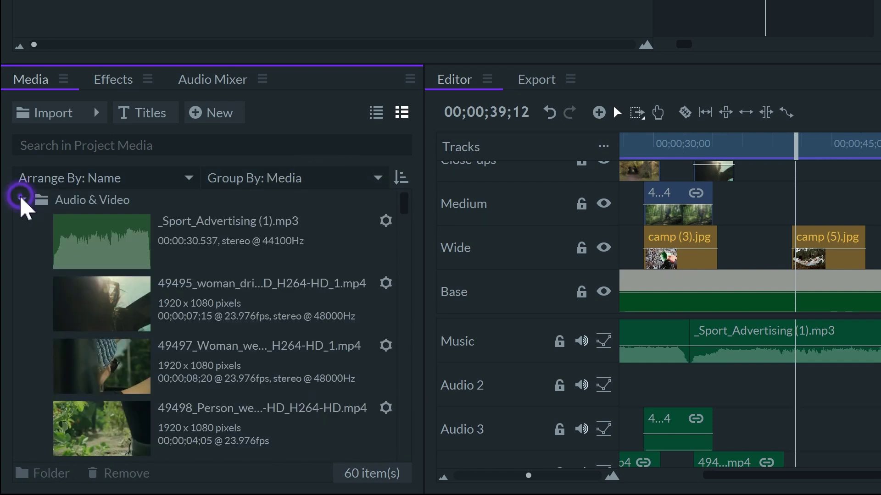
pyautogui.scroll(-5, 48, 280)
pyautogui.scroll(5, 46, 298)
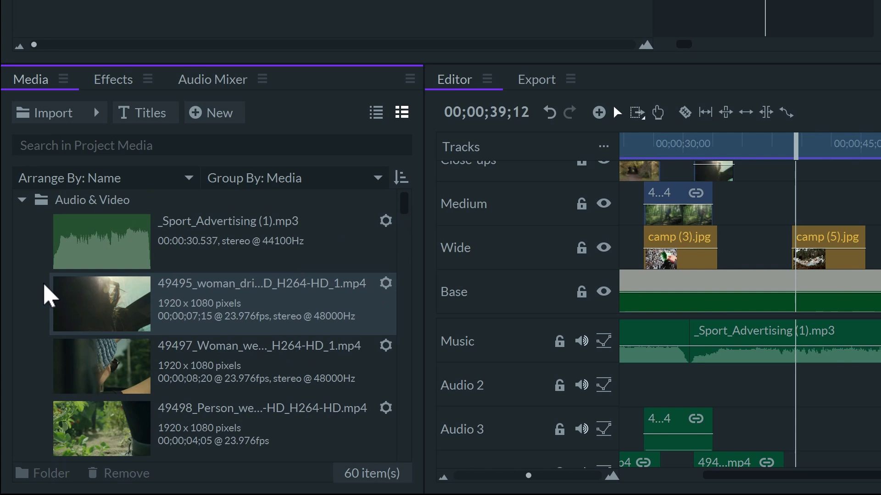
pyautogui.click(21, 200)
# Step: Expand and collapse the Images, Planes and Titles folders to review their contents
pyautogui.click(20, 222)
pyautogui.scroll(-3, 76, 284)
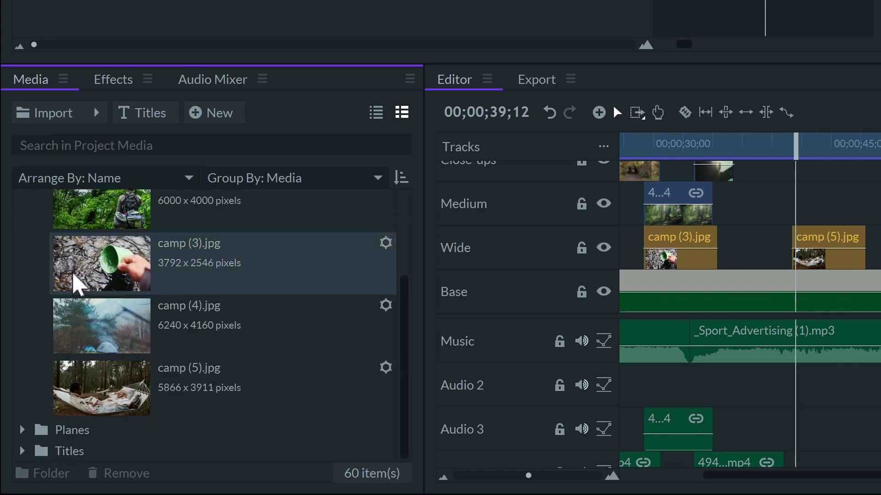
pyautogui.scroll(3, 73, 282)
pyautogui.click(21, 222)
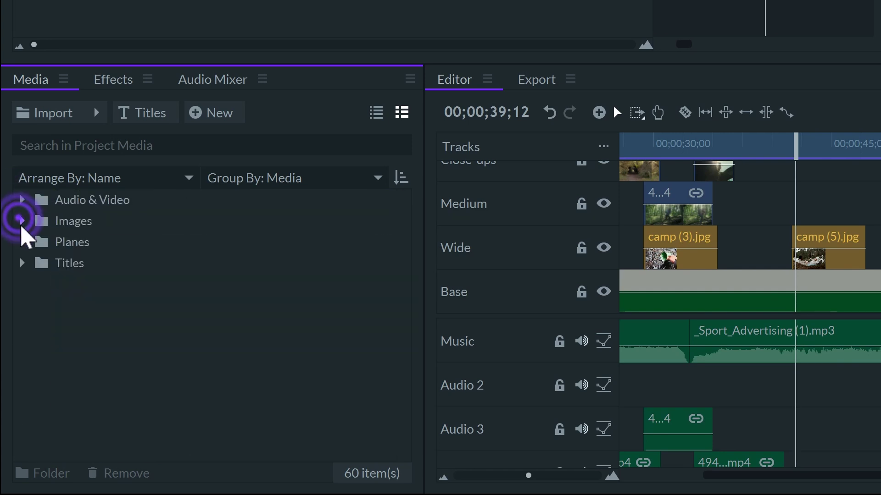
pyautogui.click(22, 242)
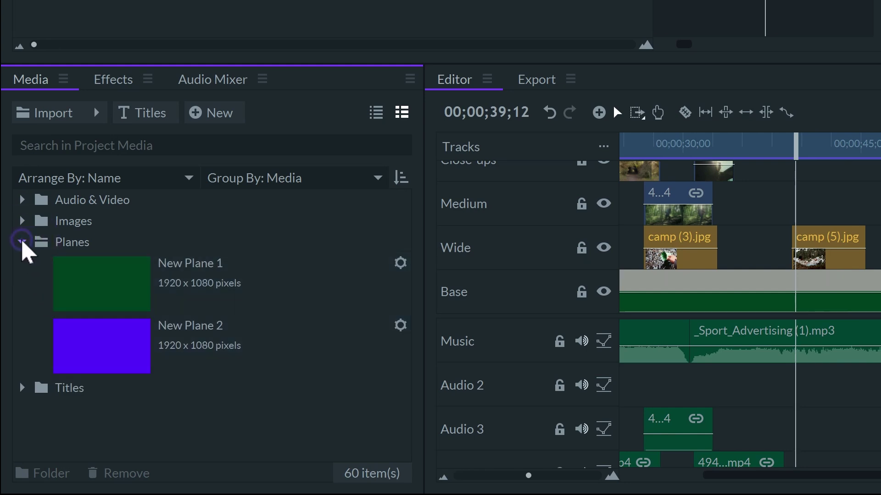
pyautogui.click(21, 242)
pyautogui.click(21, 263)
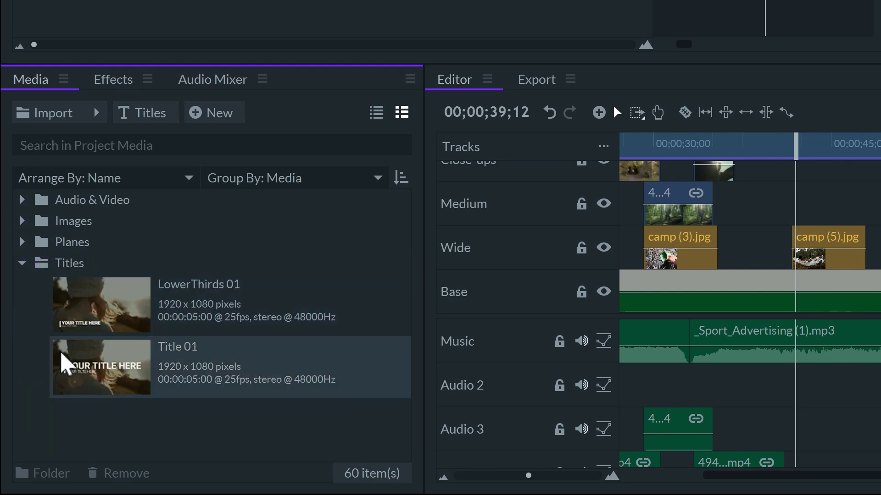
pyautogui.click(22, 263)
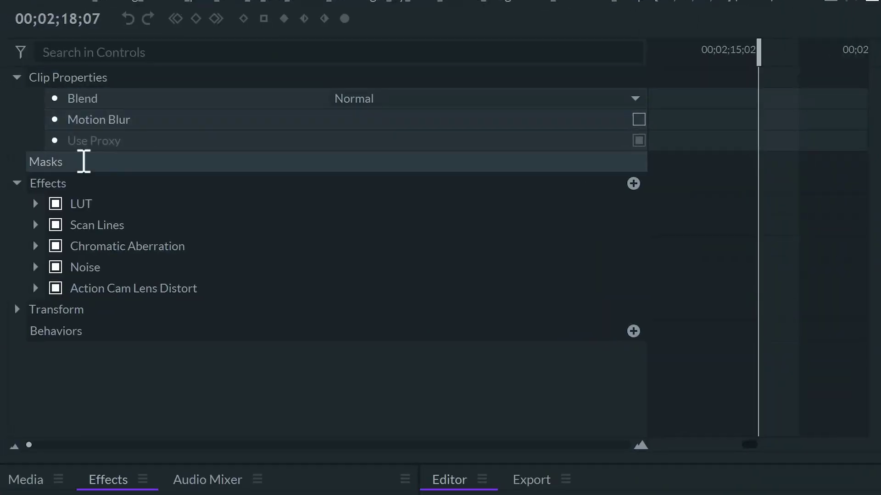
# Step: Select the LUT through Action Cam Lens Distort effects and save them as preset 'Really old TV'
pyautogui.click(104, 207)
pyautogui.keyDown('shift'); pyautogui.click(110, 289); pyautogui.keyUp('shift')
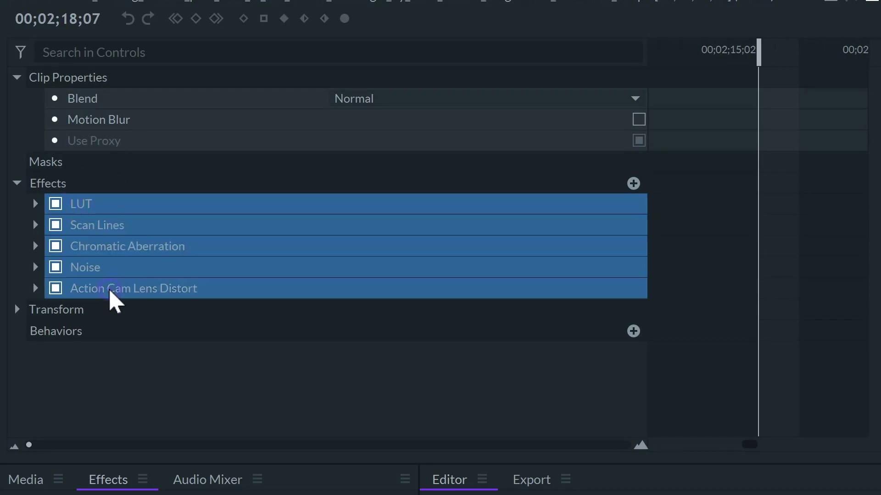
pyautogui.rightClick(125, 276)
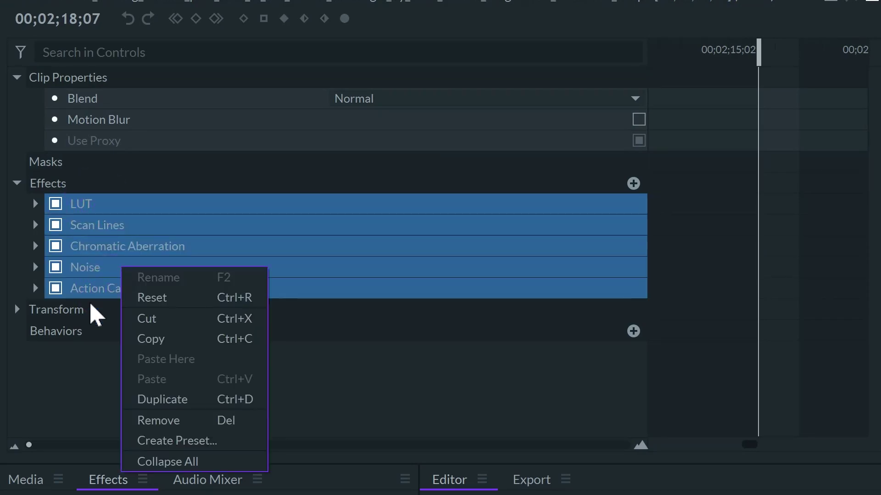
pyautogui.click(153, 448)
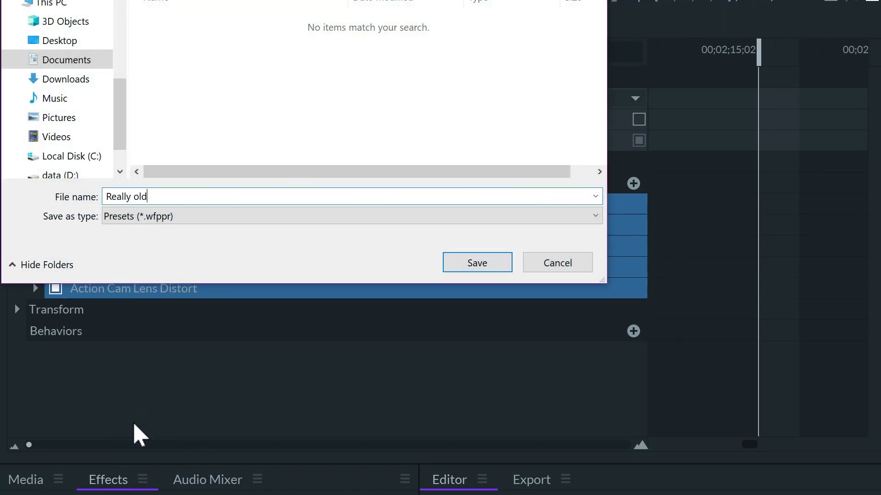
pyautogui.click(477, 263)
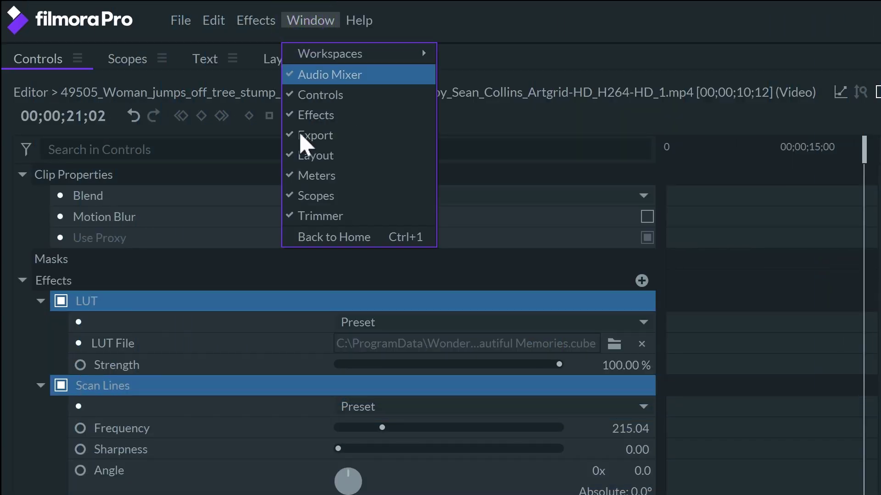
# Step: Return to the Home screen, open Tutorials and scroll through the tutorial videos
pyautogui.click(353, 236)
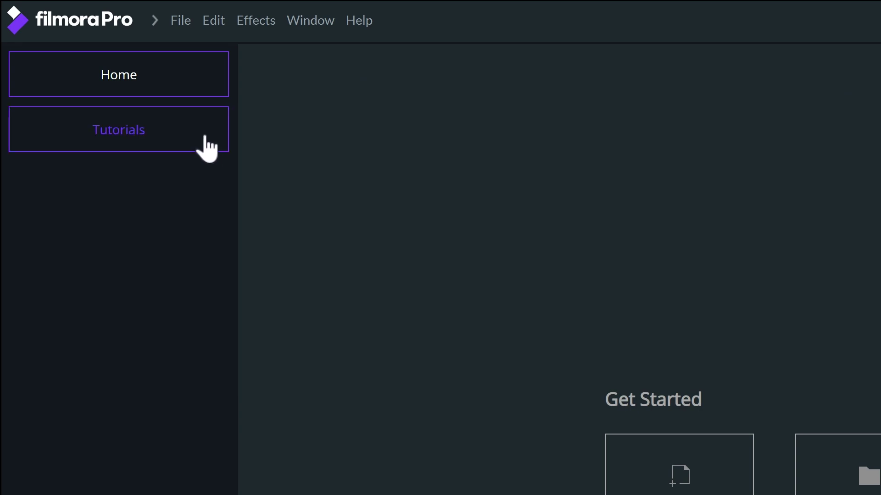
pyautogui.click(164, 128)
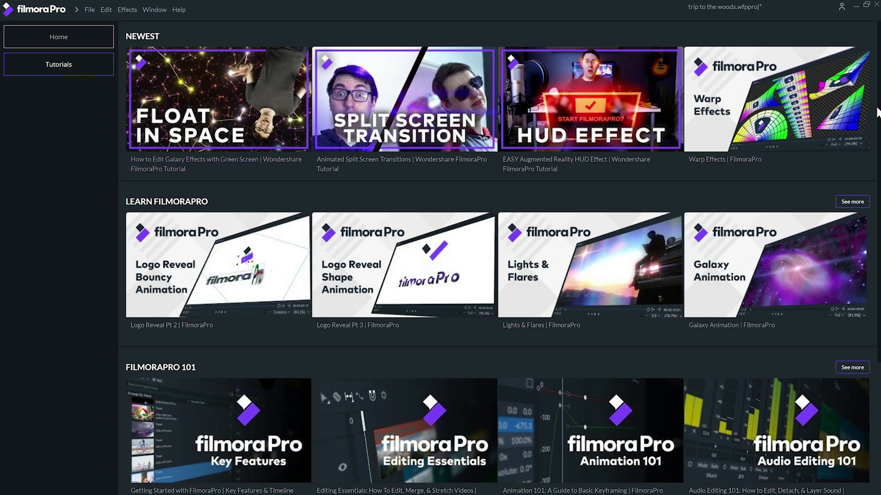
pyautogui.moveTo(878, 112); pyautogui.dragTo(871, 174)
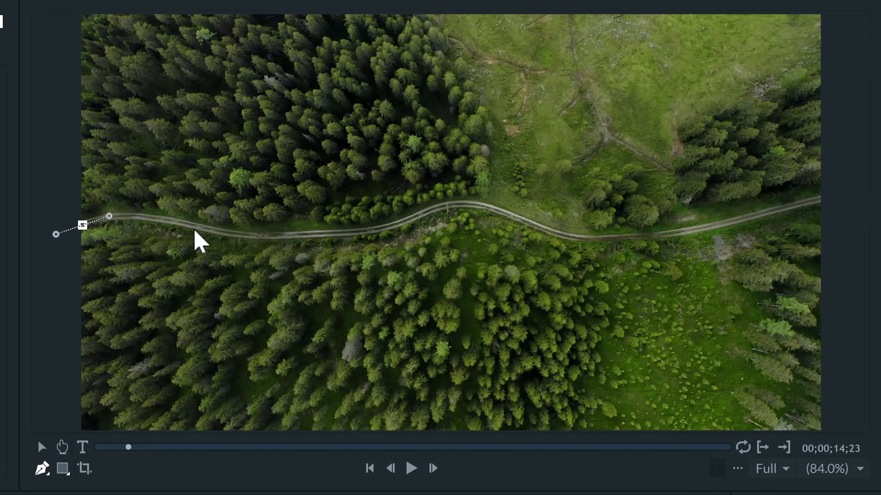
# Step: Trace a pen mask path along the forest road in three points
pyautogui.click(248, 235)
pyautogui.click(383, 228)
pyautogui.click(470, 204)
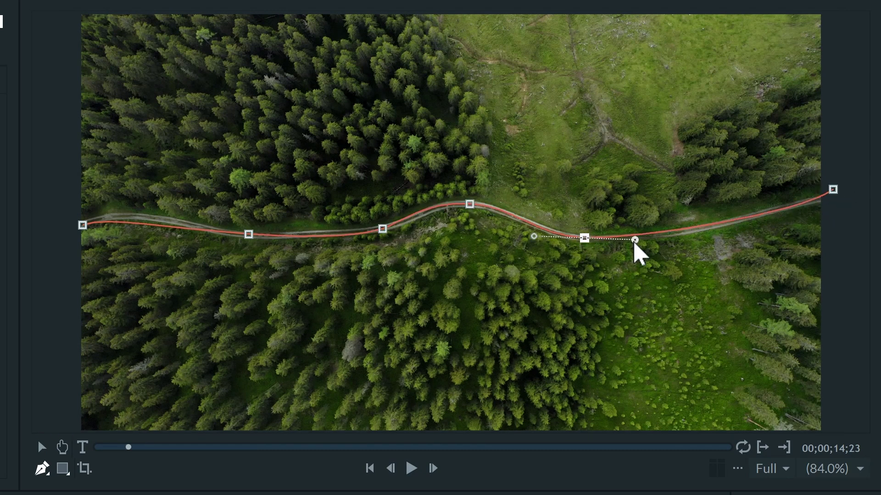
pyautogui.click(82, 226)
# Step: Apply the Vector Stroke effect to the aerial forest clip
pyautogui.click(177, 186)
pyautogui.write('s')
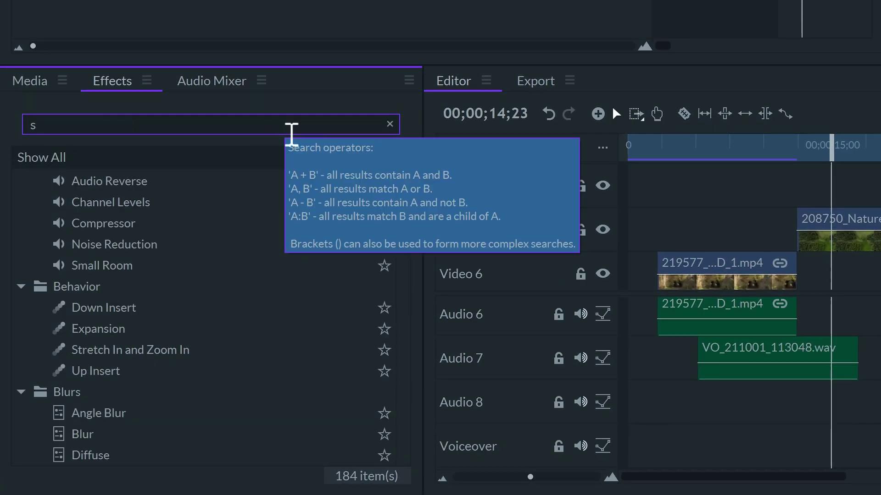
pyautogui.write('tr')
pyautogui.click(167, 329)
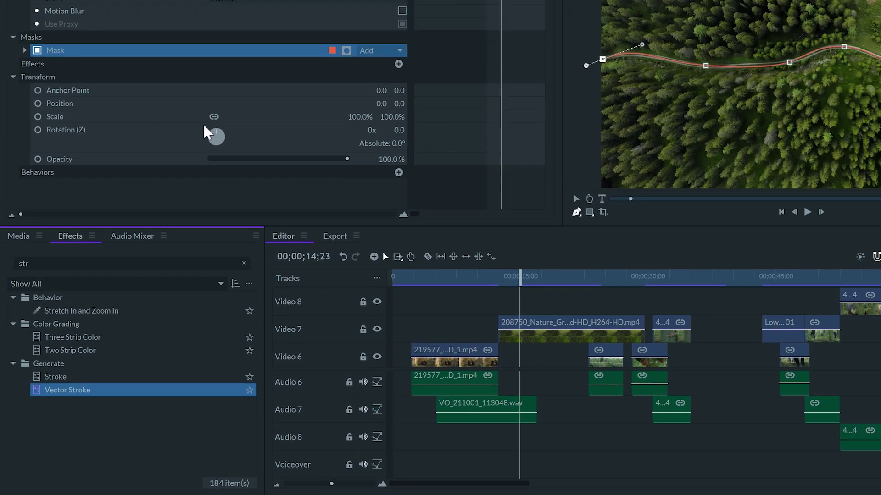
pyautogui.moveTo(205, 130)
pyautogui.mouseDown()
pyautogui.moveTo(363, 282)
pyautogui.moveTo(499, 335)
pyautogui.moveTo(509, 327)
pyautogui.mouseUp()
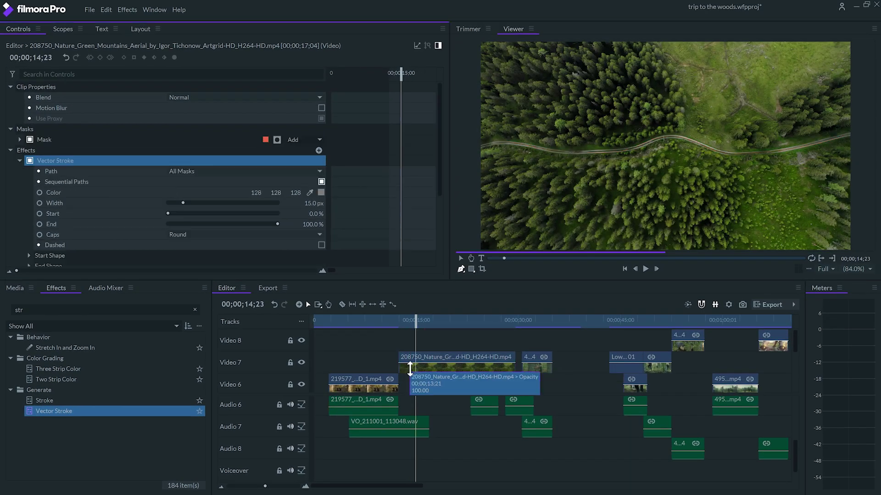
# Step: Make the stroke red, wider, and dashed
pyautogui.click(321, 192)
pyautogui.click(335, 288)
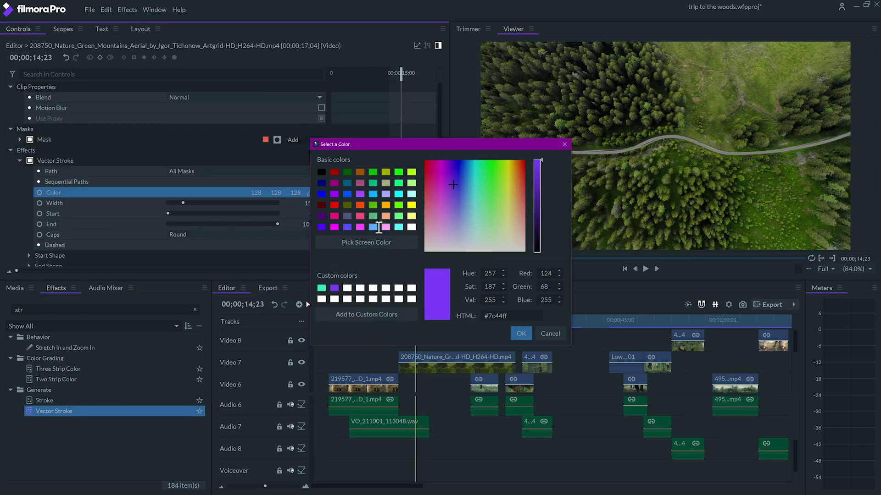
pyautogui.click(335, 205)
pyautogui.click(521, 333)
pyautogui.click(184, 203)
pyautogui.click(321, 245)
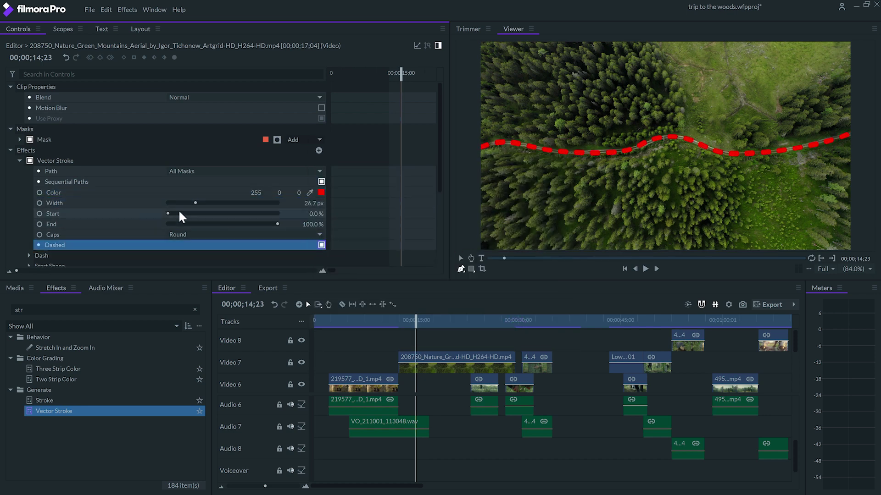
# Step: Keyframe the stroke's Start and End at 00;00;17;00 and play the animation
pyautogui.moveTo(398, 73); pyautogui.dragTo(411, 72)
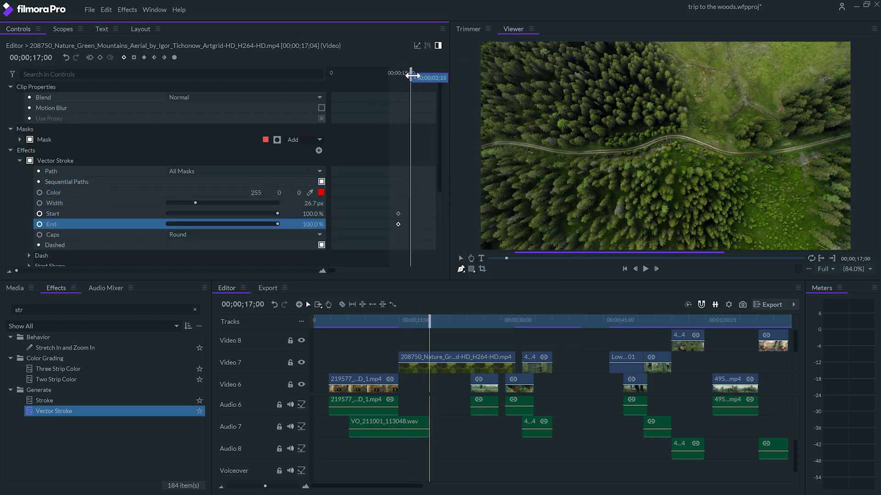
pyautogui.moveTo(278, 214); pyautogui.dragTo(168, 224)
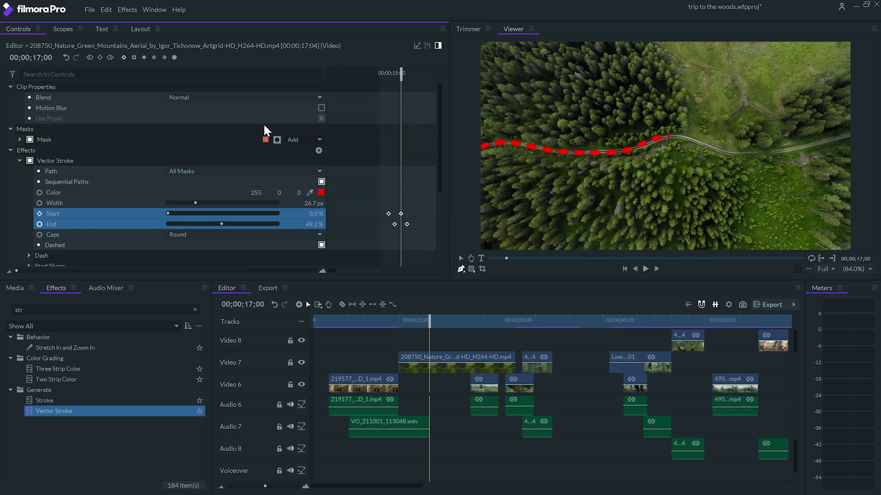
pyautogui.click(144, 57)
pyautogui.click(645, 269)
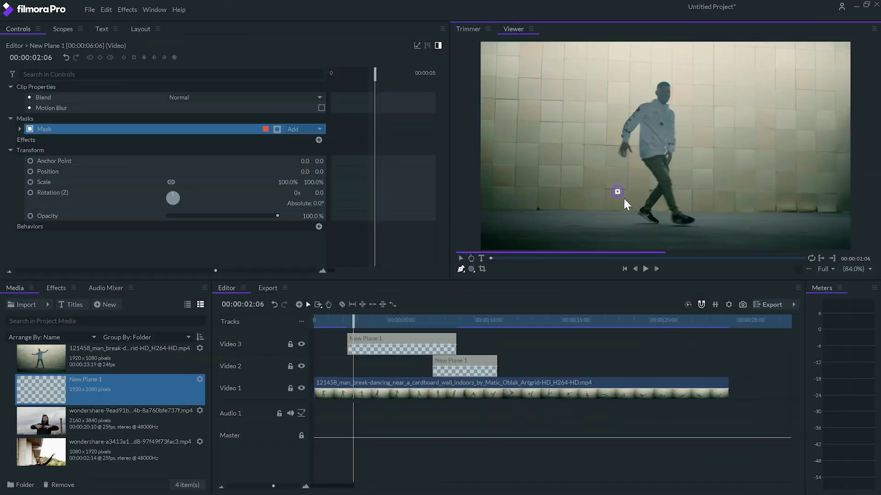
# Step: Apply Vector Stroke to the New Plane 1 clip
pyautogui.click(56, 288)
pyautogui.click(68, 310)
pyautogui.write('str')
pyautogui.moveTo(55, 411); pyautogui.dragTo(137, 140)
# Step: Colour the stroke magenta and add Neon Glow to the plane
pyautogui.click(321, 182)
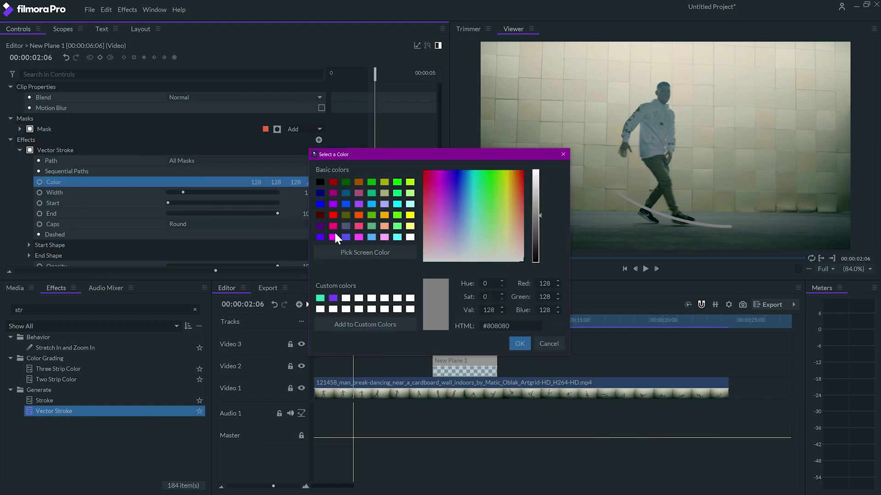
pyautogui.click(334, 230)
pyautogui.click(517, 344)
pyautogui.write('neon')
pyautogui.moveTo(50, 347); pyautogui.dragTo(99, 226)
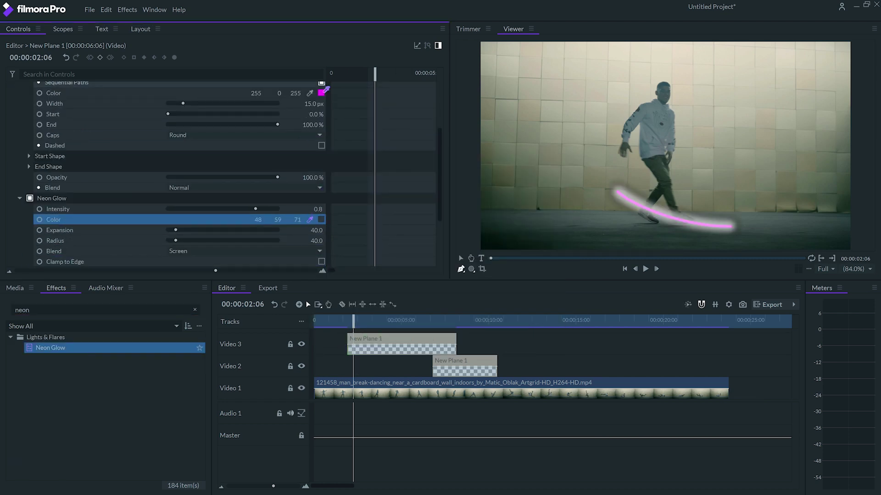
# Step: Try Screen blending on the plane, then undo it
pyautogui.scroll(-3, 290, 129)
pyautogui.click(229, 100)
pyautogui.click(96, 147)
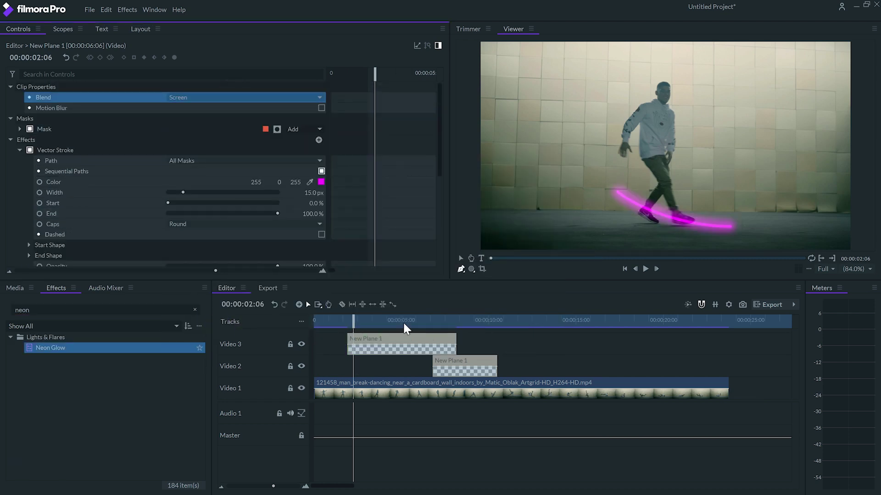
pyautogui.hotkey('ctrl', 'z')
# Step: Shift New Plane 1 earlier, retime the stroke's end keyframe, and preview it
pyautogui.moveTo(355, 320); pyautogui.dragTo(338, 320)
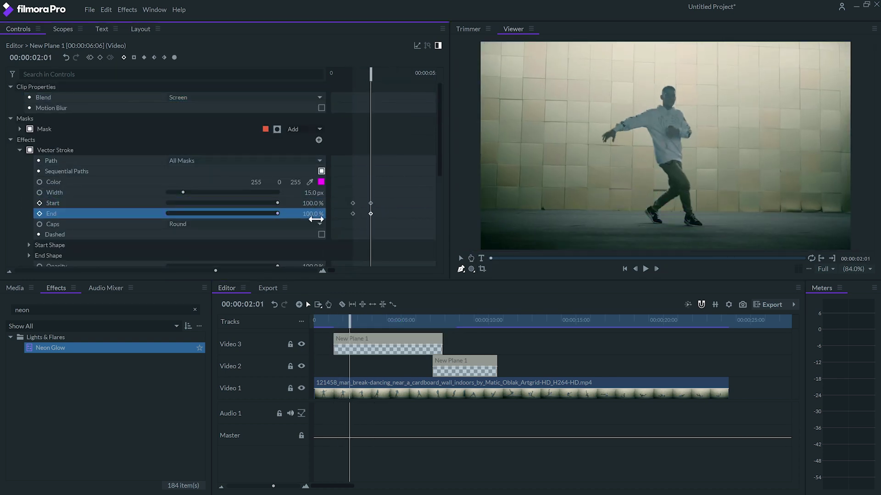
pyautogui.moveTo(371, 214); pyautogui.dragTo(362, 214)
pyautogui.press('space')
pyautogui.click(341, 323)
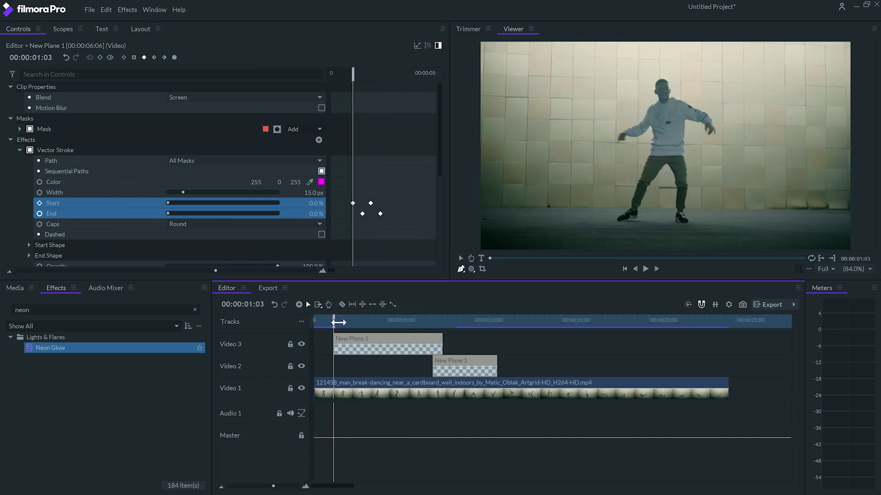
pyautogui.press('space')
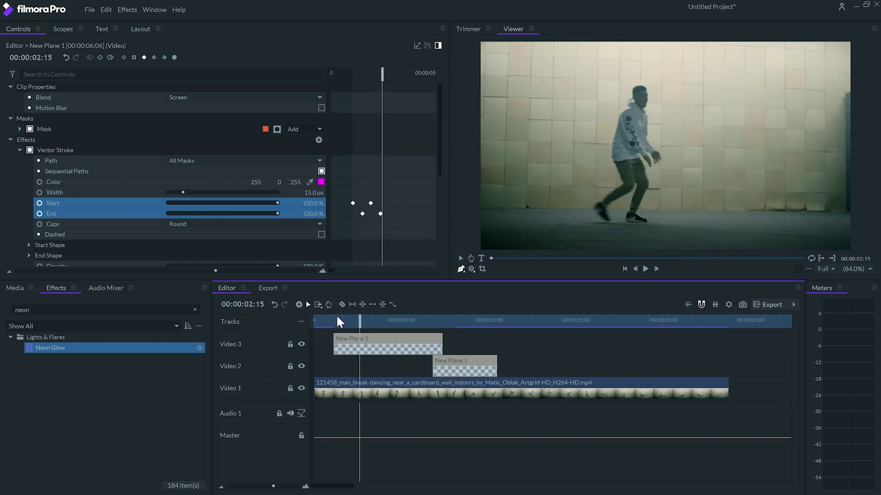
# Step: Keyframe the mask path so the line's end follows the dancer's foot, then replay
pyautogui.click(62, 165)
pyautogui.click(56, 162)
pyautogui.click(367, 162)
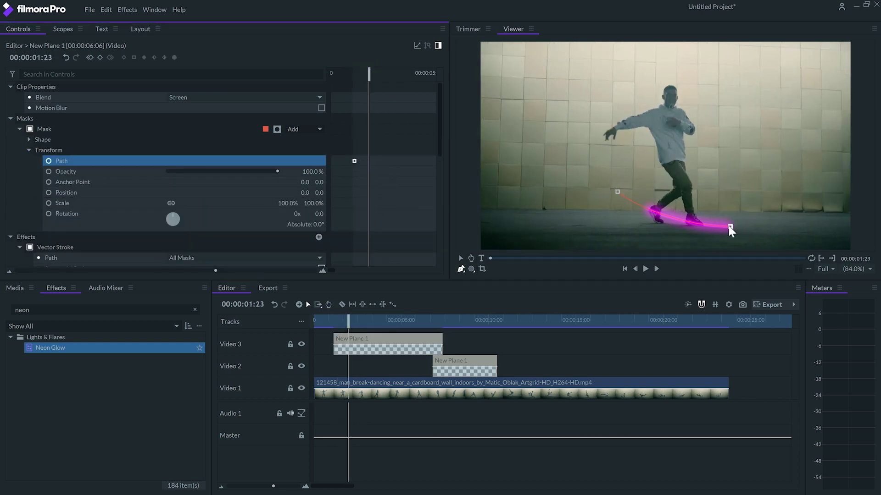
pyautogui.click(617, 196)
pyautogui.moveTo(369, 161); pyautogui.dragTo(380, 161)
pyautogui.press('space')
pyautogui.click(334, 322)
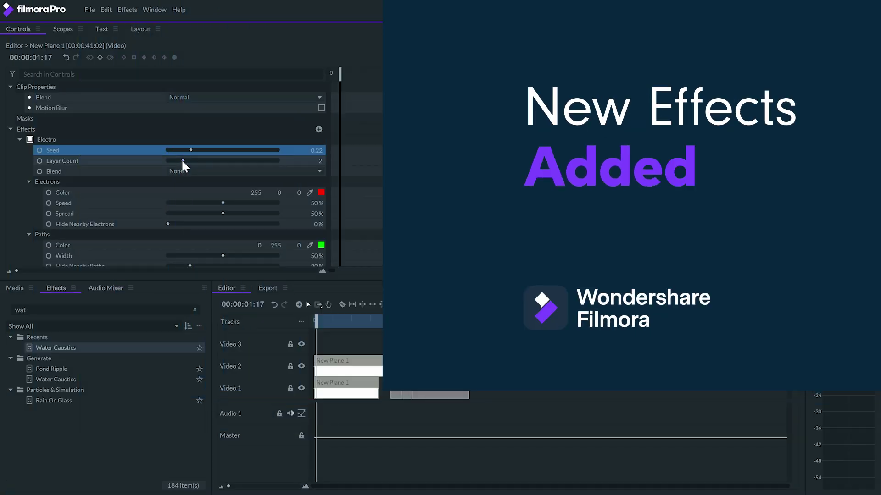
# Step: Set Electro to 4 layers, 59% electron speed, and 81% spread
pyautogui.moveTo(185, 159); pyautogui.dragTo(224, 168)
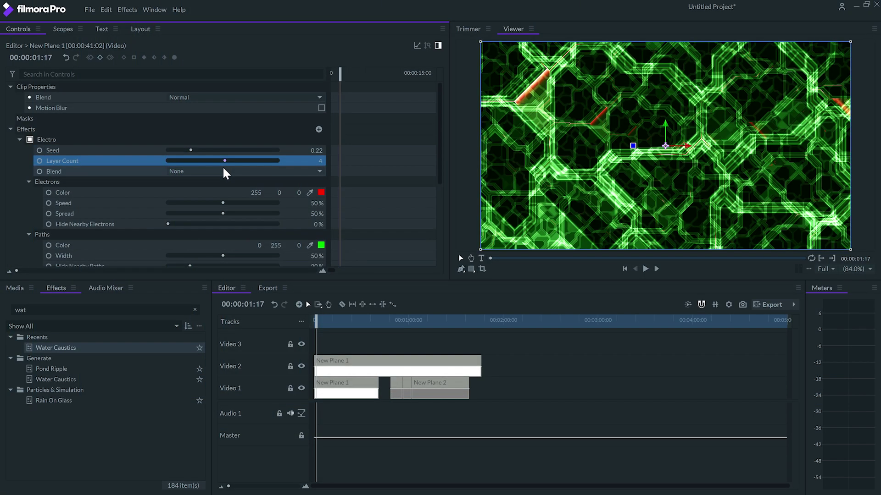
pyautogui.moveTo(223, 203); pyautogui.dragTo(213, 224)
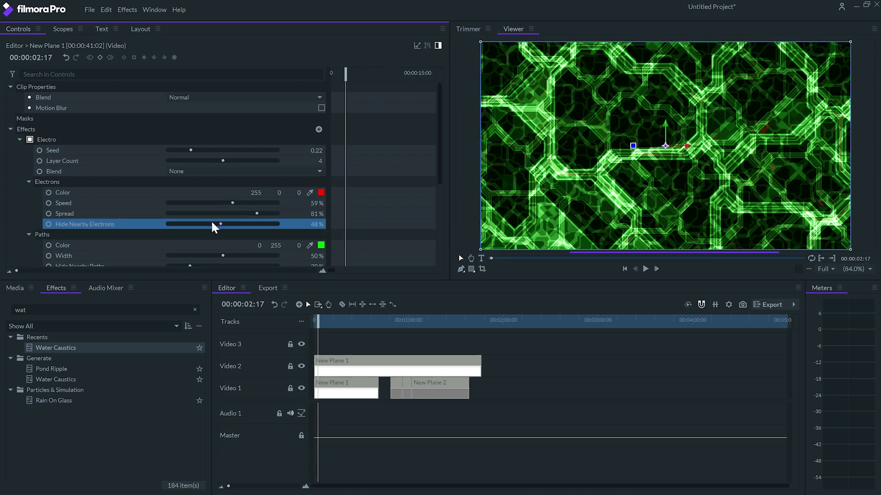
pyautogui.moveTo(228, 256); pyautogui.dragTo(255, 256)
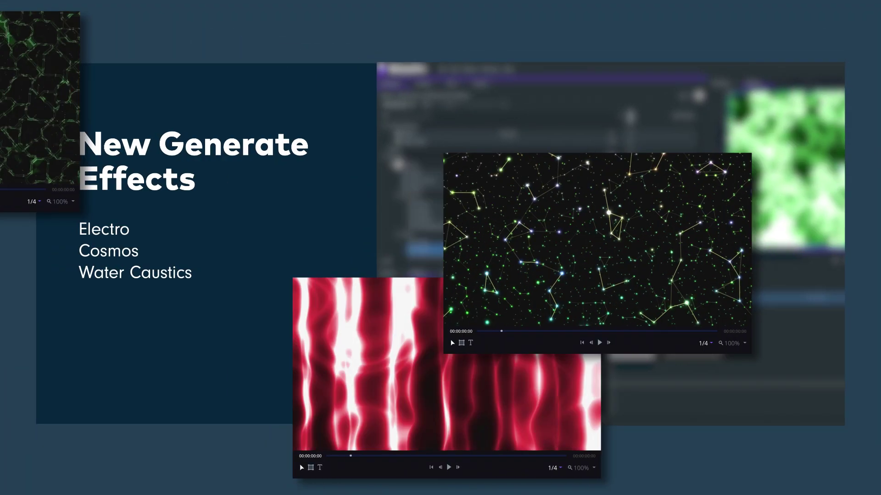